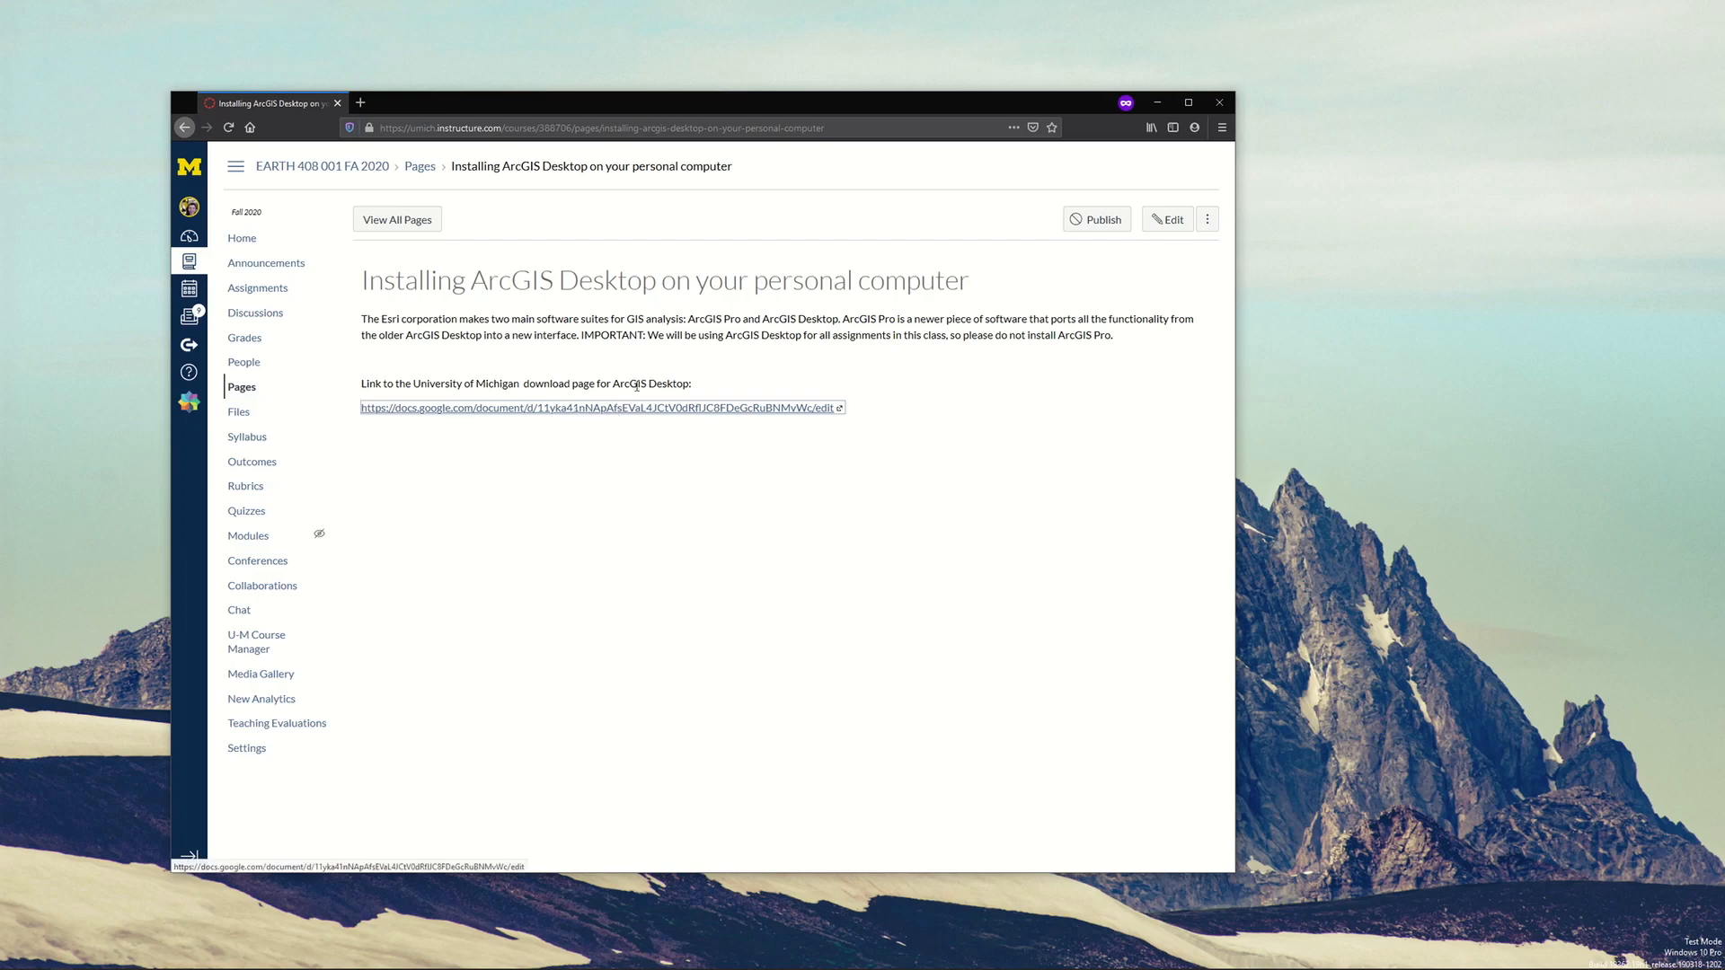
Open the linked University of Michigan ArcGIS download document and go to its Downloading ArcGIS Desktop section
{"action": "left_click", "coordinate": [636, 409]}
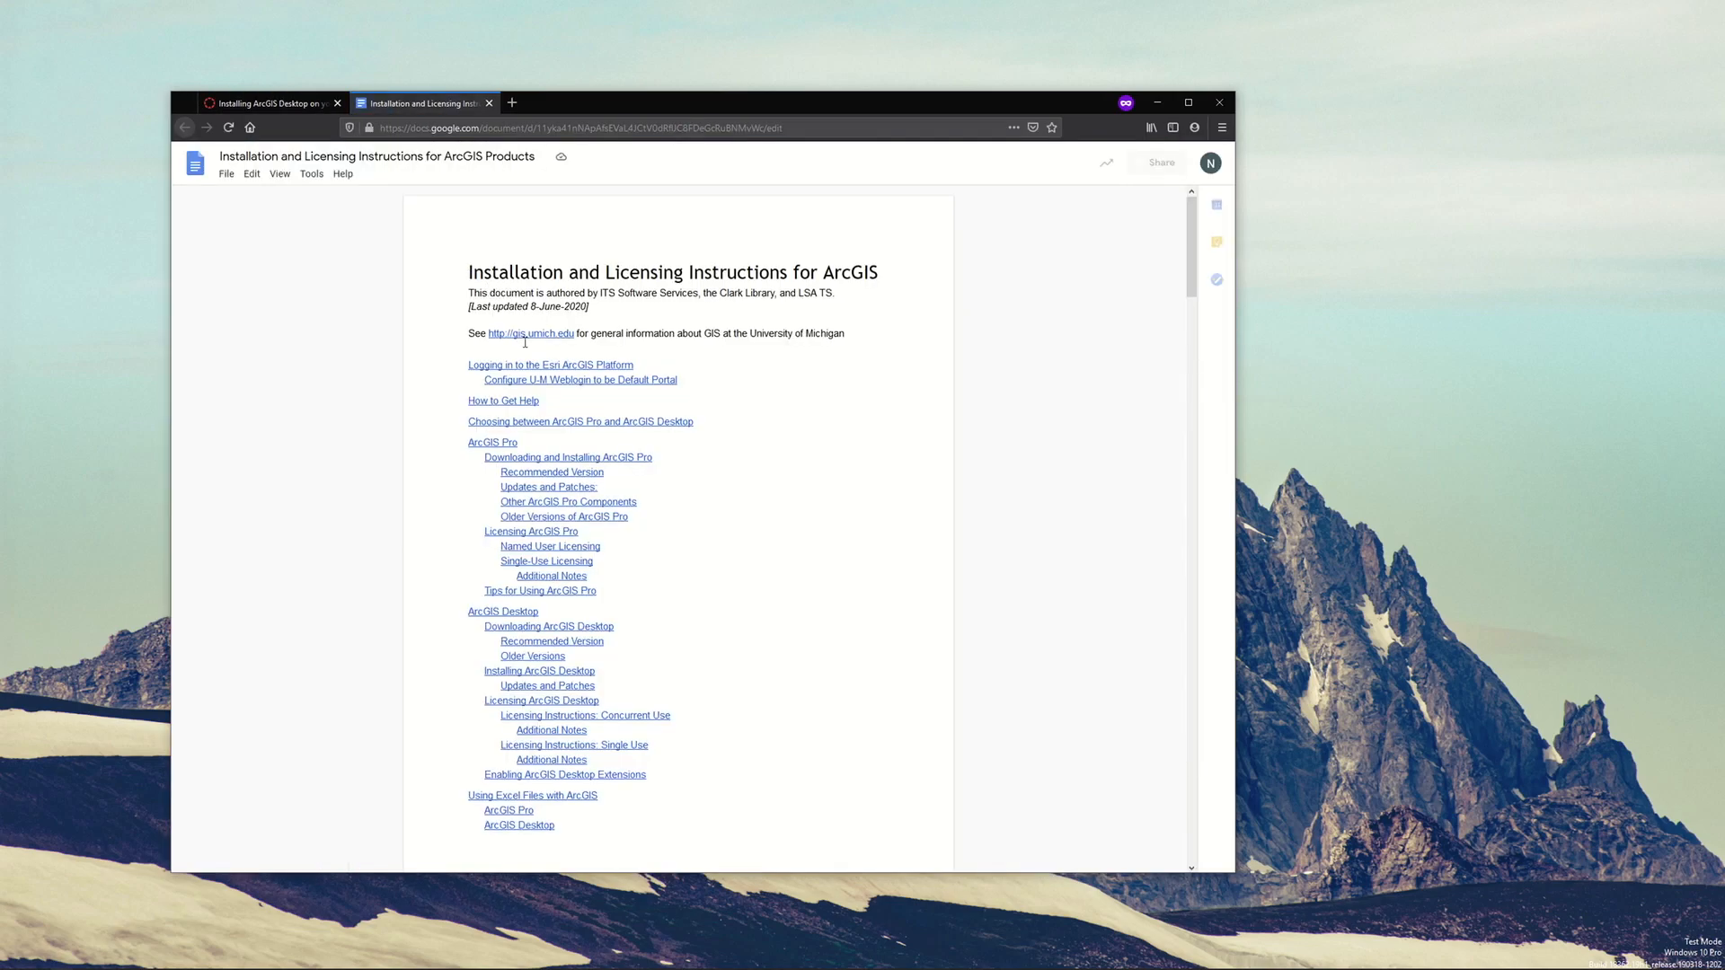
{"action": "scroll", "coordinate": [1167, 332], "scroll_direction": "down", "scroll_amount": 3}
{"action": "left_click_drag", "start_coordinate": [1194, 274], "coordinate": [1182, 216]}
{"action": "scroll", "coordinate": [533, 439], "scroll_direction": "down", "scroll_amount": 3}
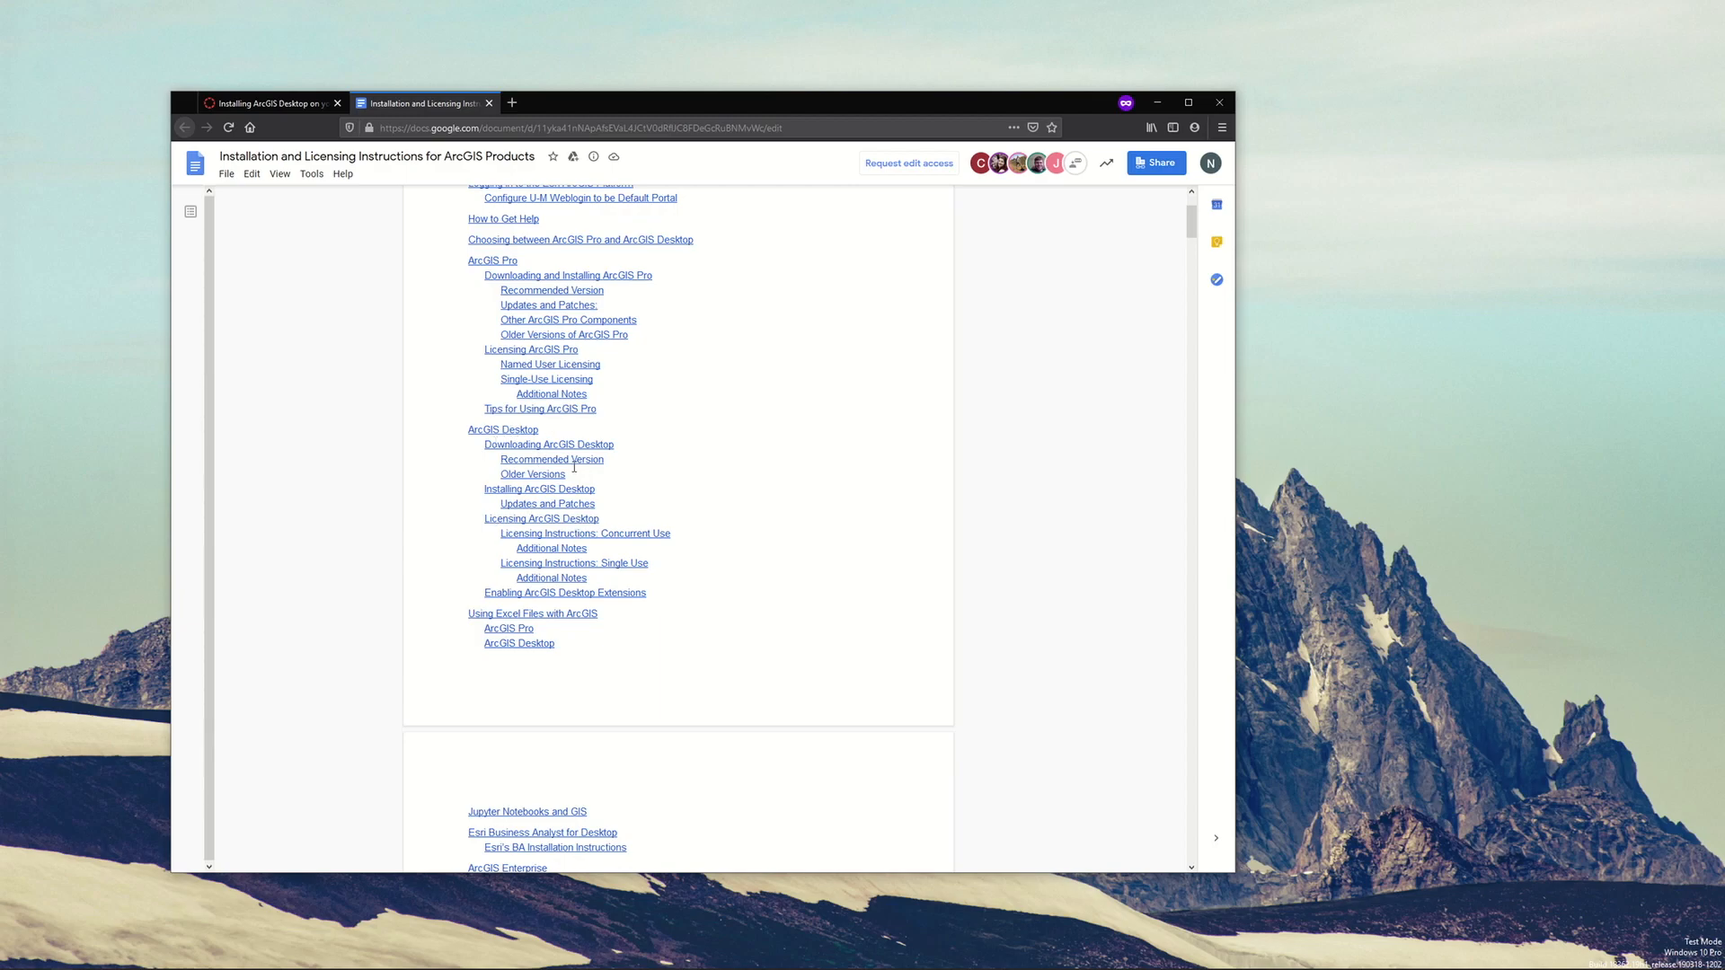
{"action": "left_click", "coordinate": [516, 430]}
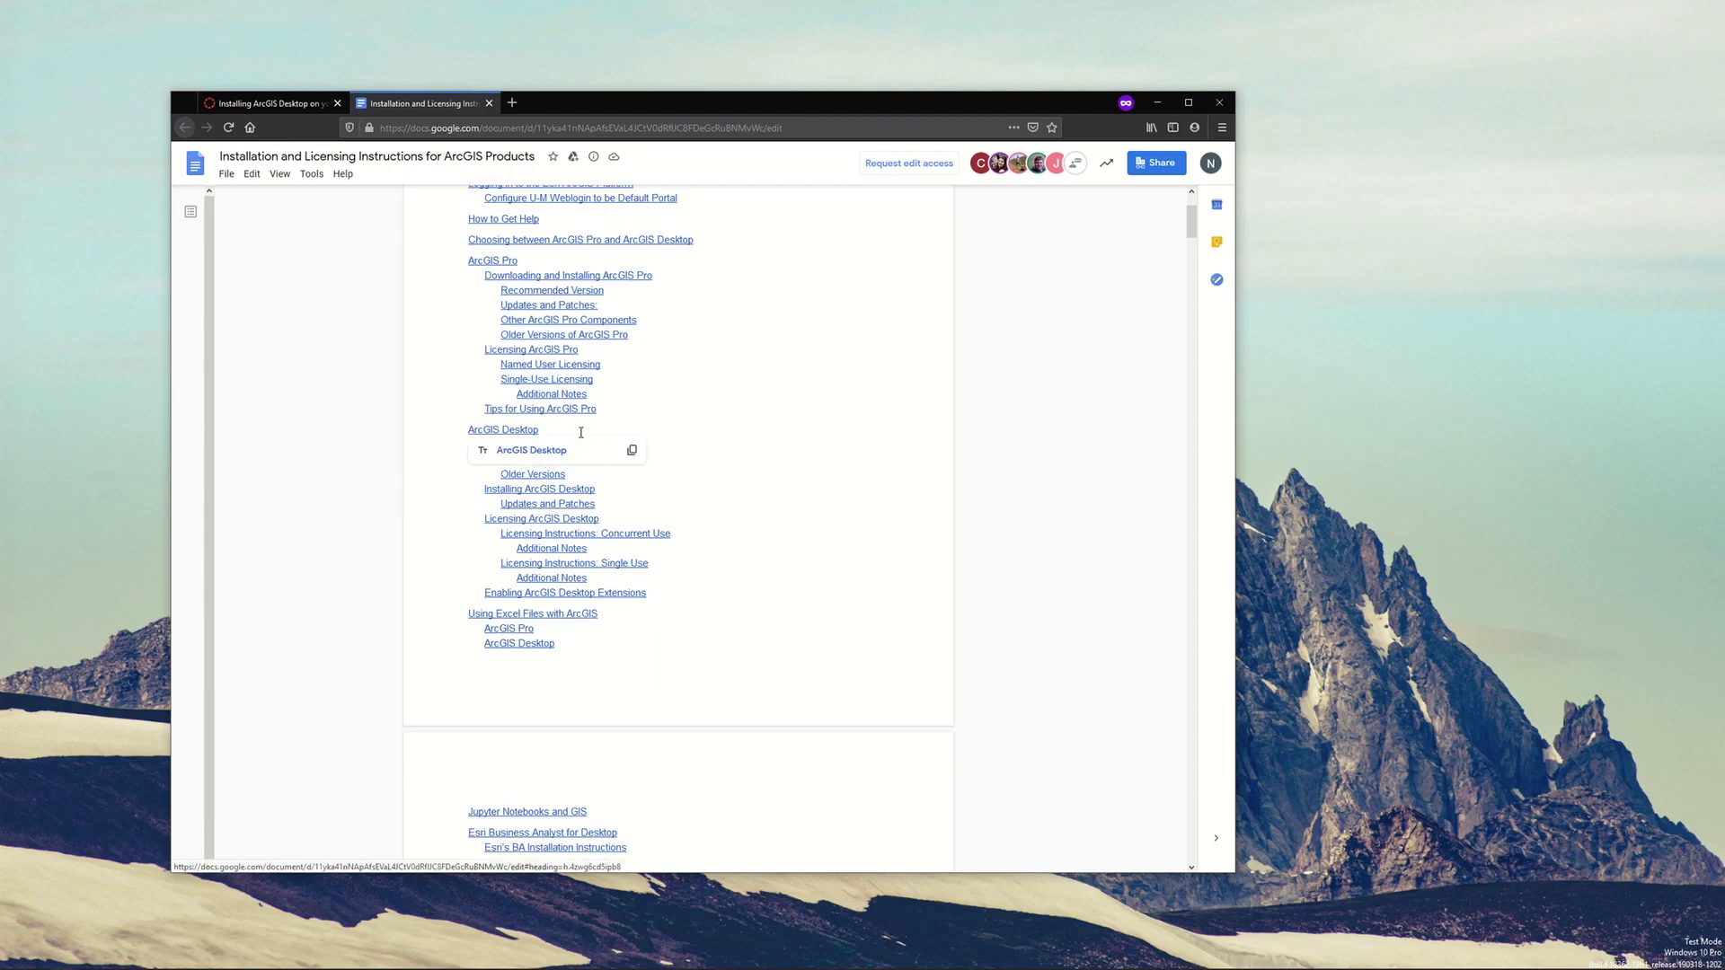
{"action": "left_click", "coordinate": [542, 444]}
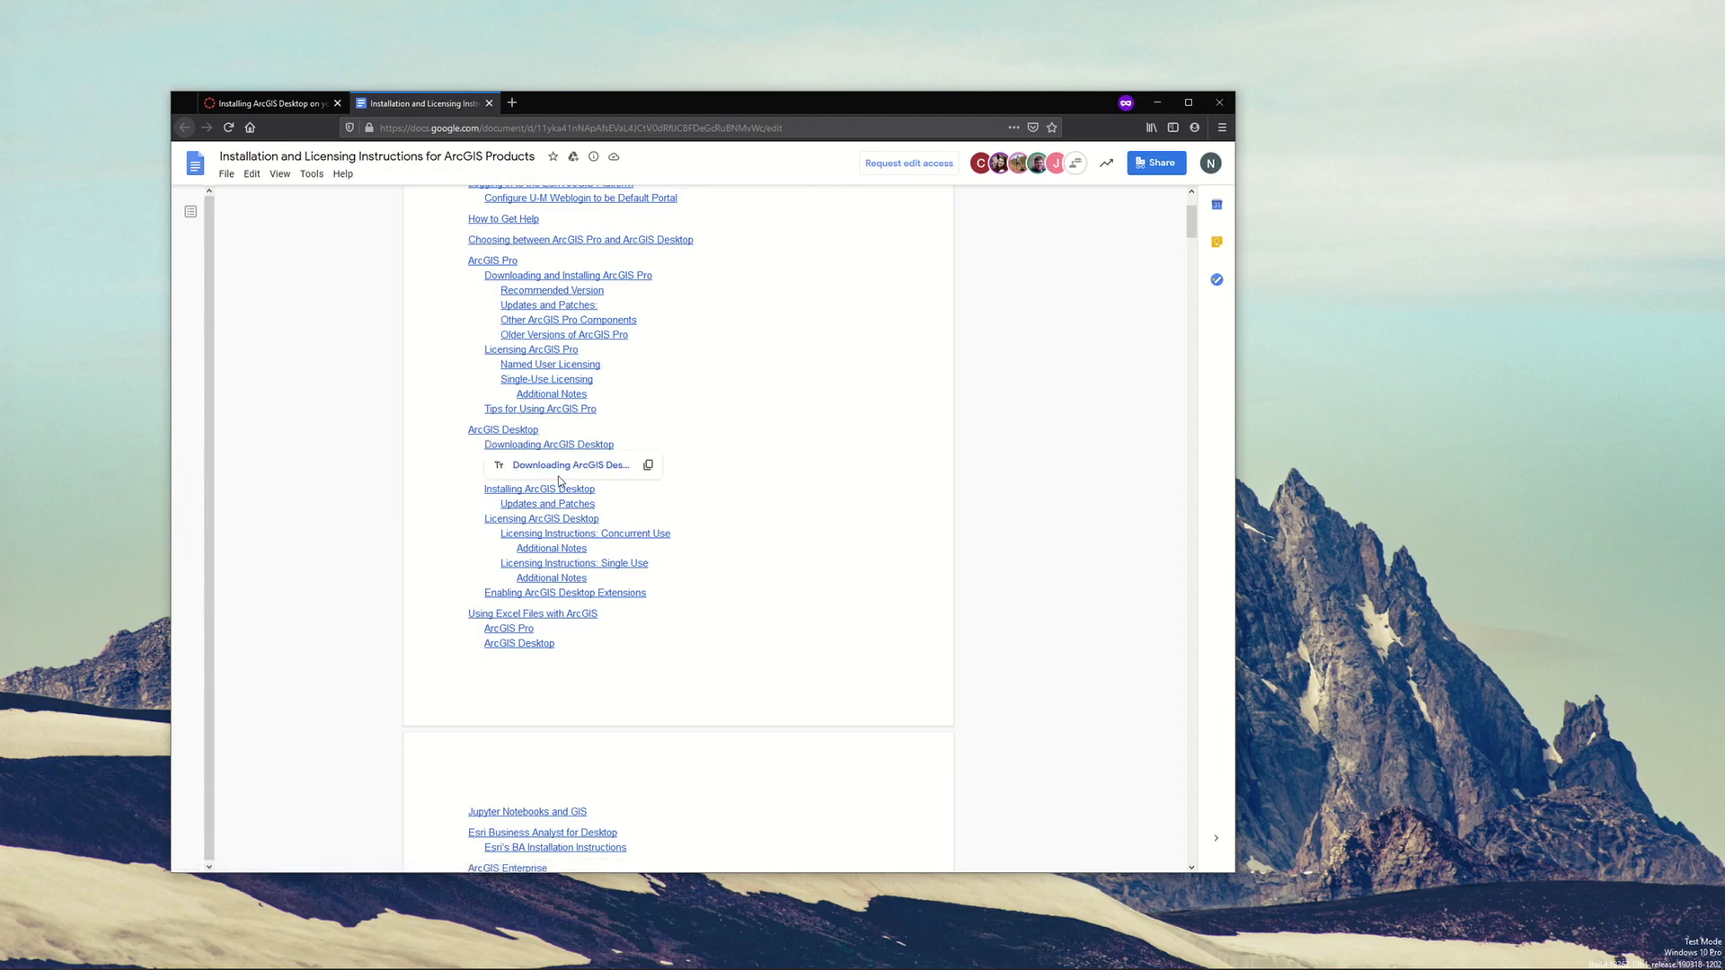
{"action": "left_click", "coordinate": [567, 465]}
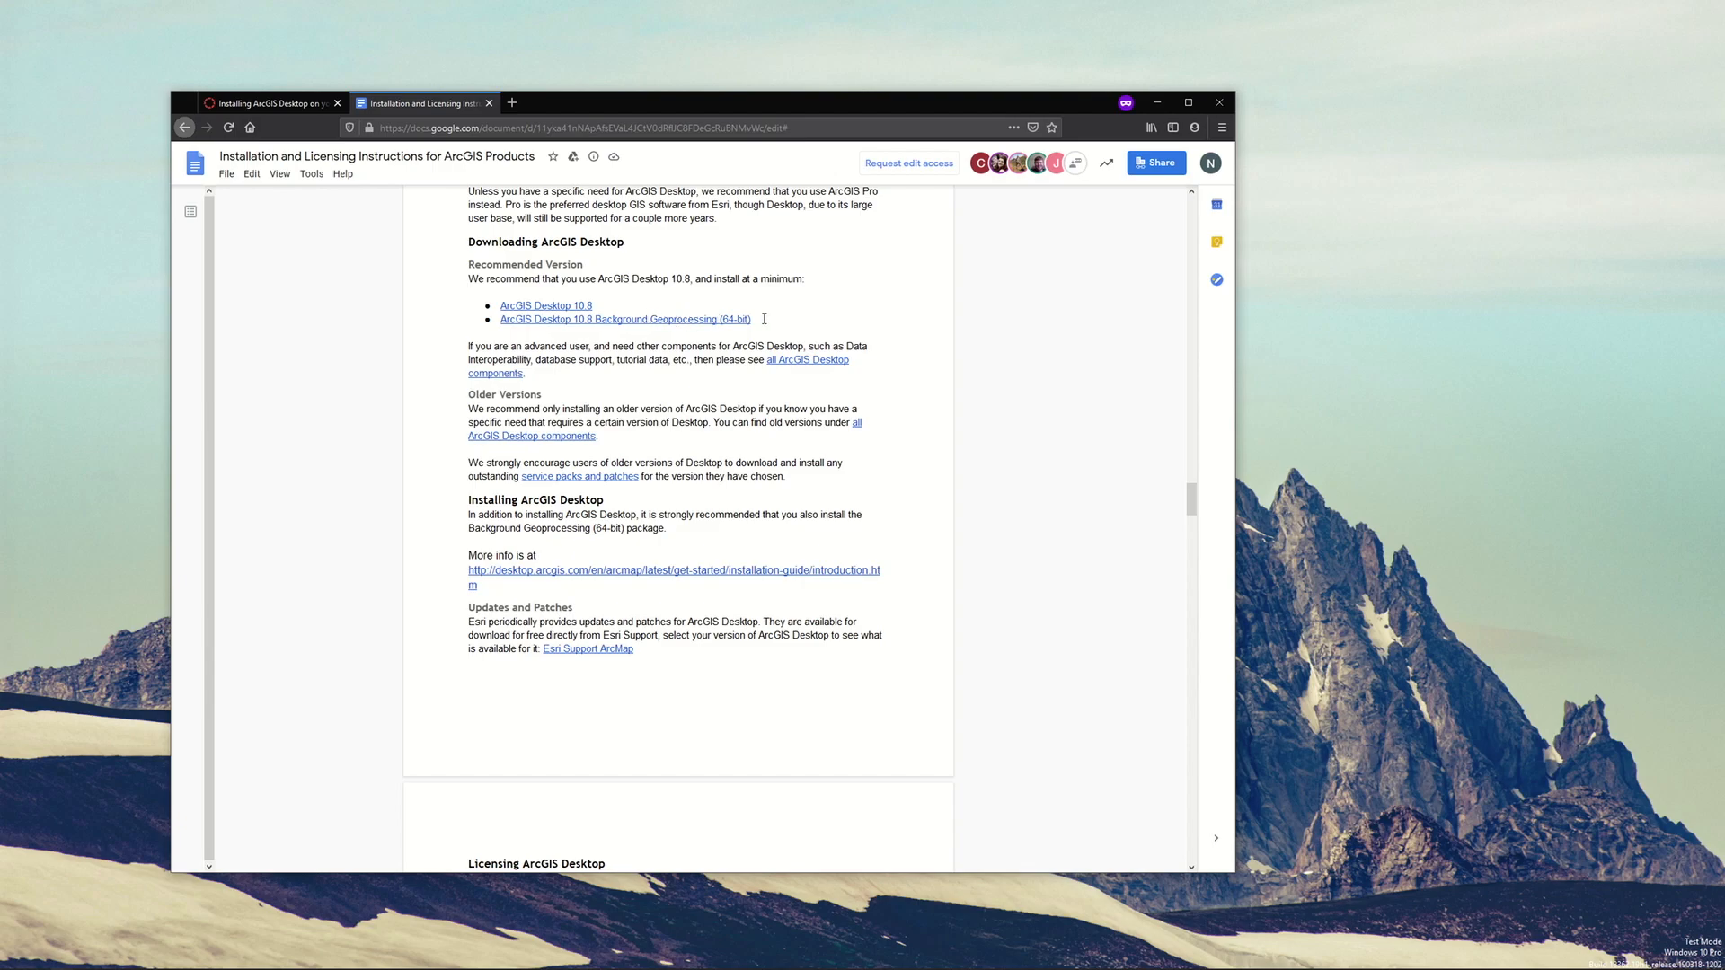
Try to download the ArcGIS Desktop 10.8 installer from its linked Box page
{"action": "left_click_drag", "start_coordinate": [753, 320], "coordinate": [501, 320]}
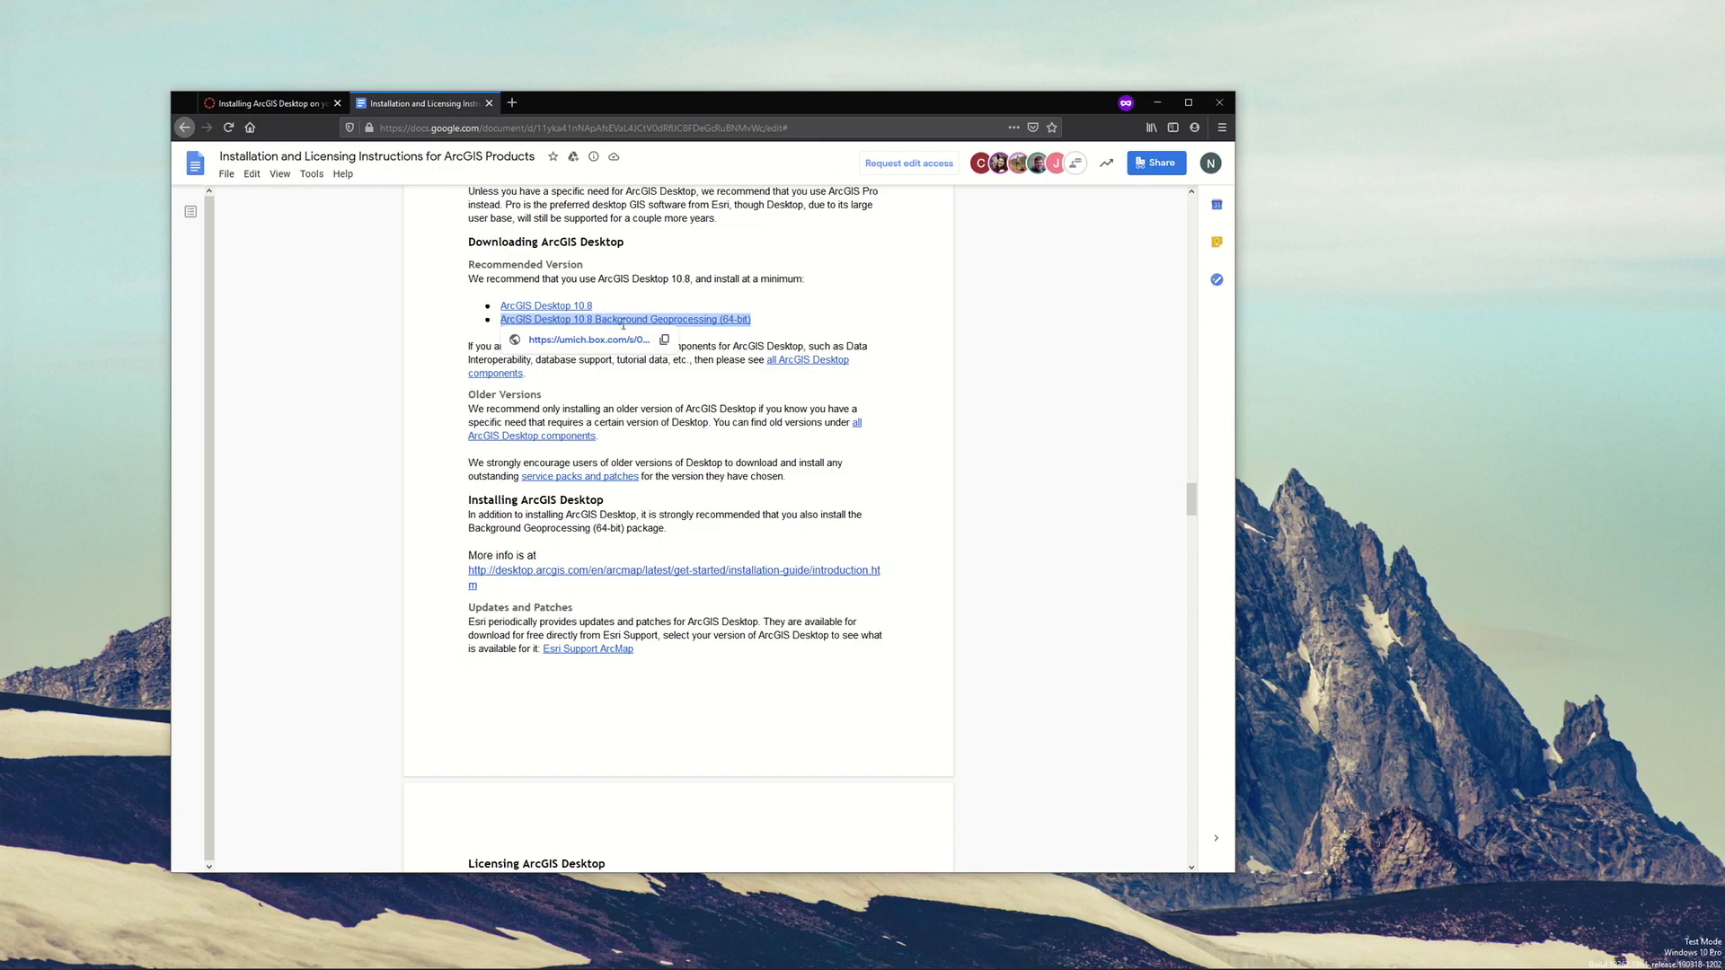
{"action": "left_click", "coordinate": [623, 304]}
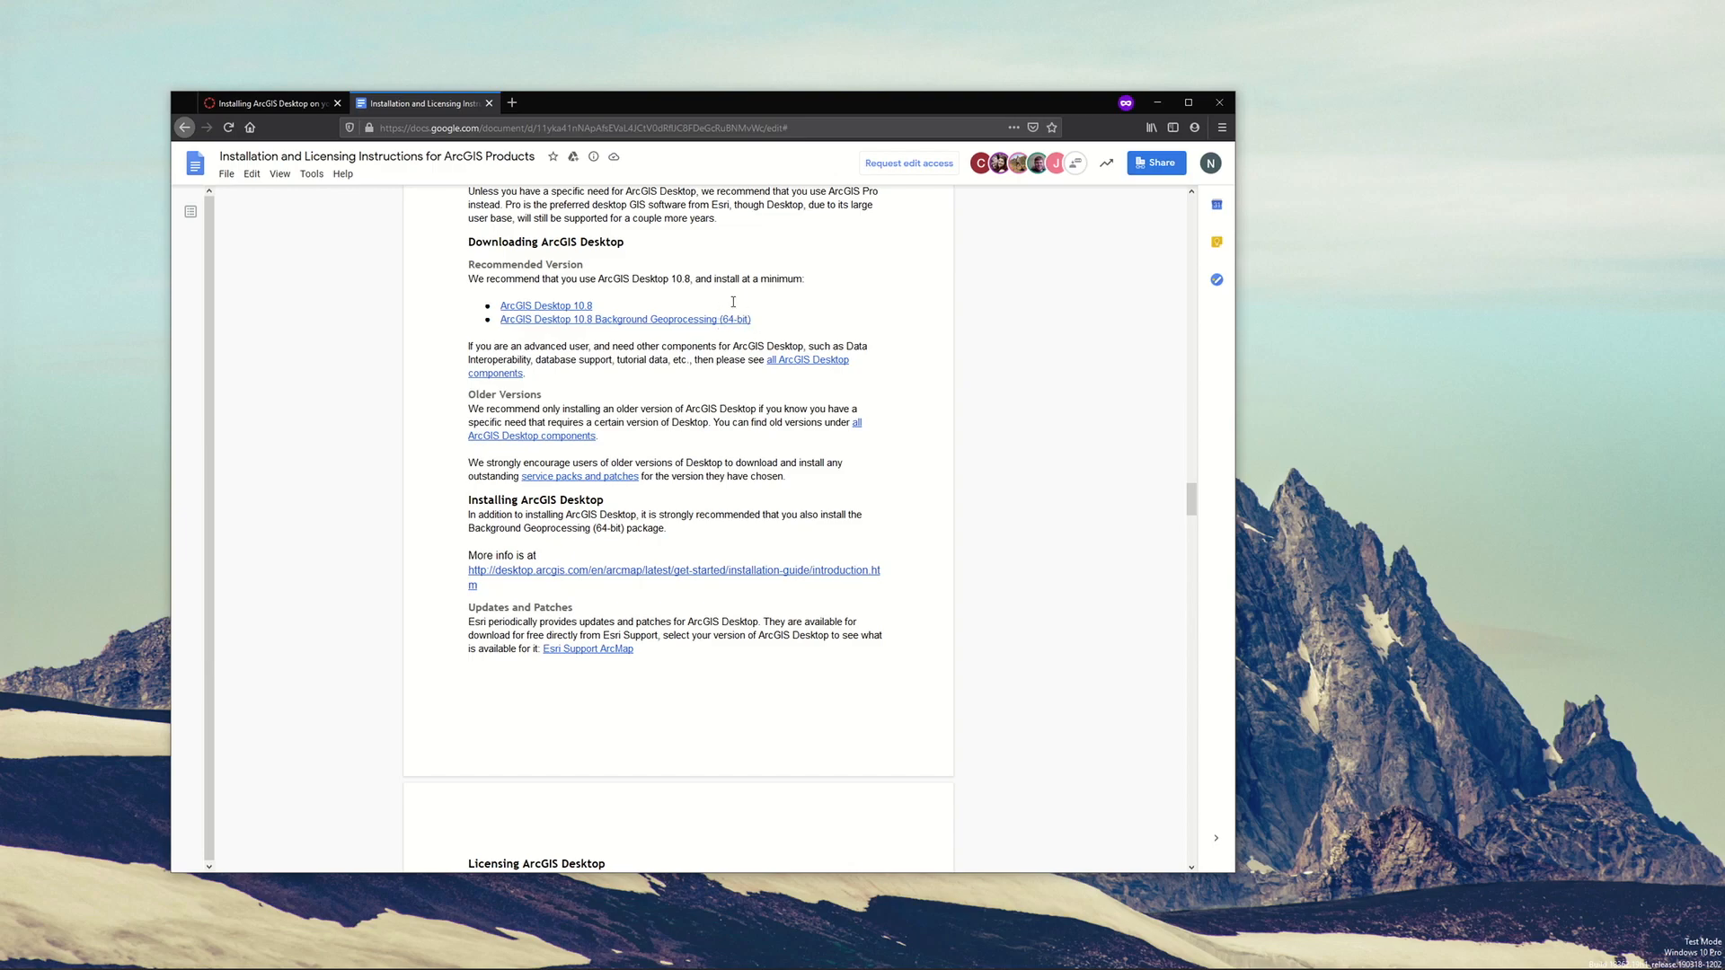
{"action": "left_click", "coordinate": [559, 305]}
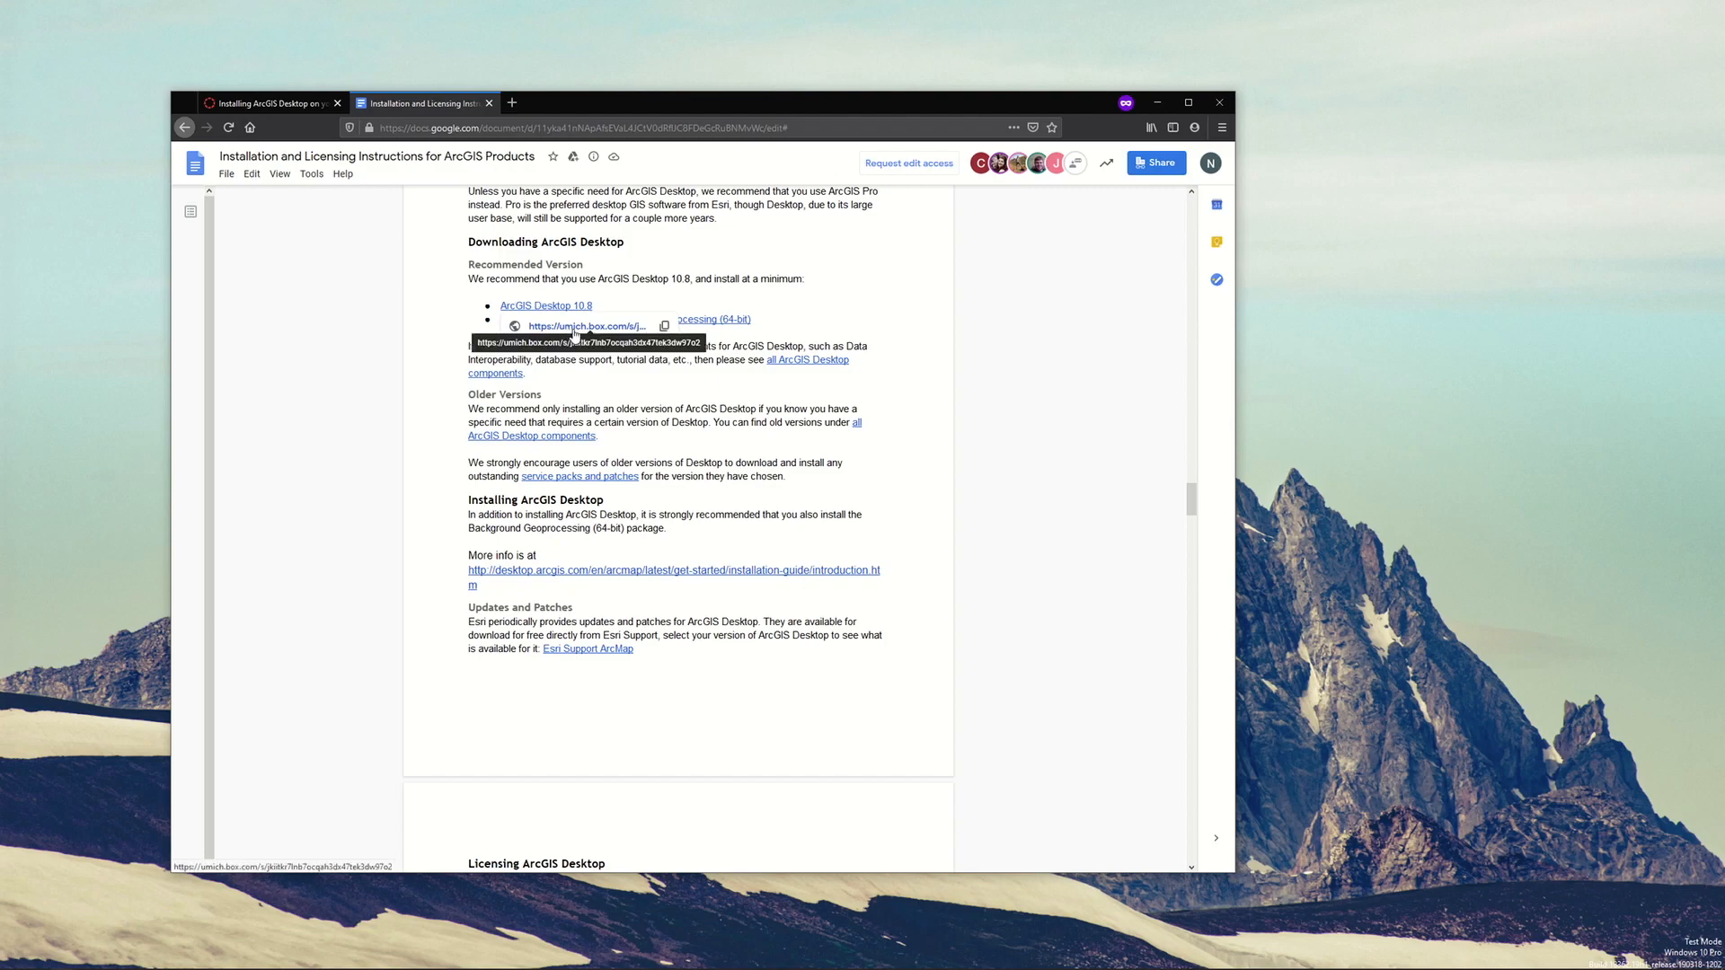
{"action": "left_click", "coordinate": [575, 330]}
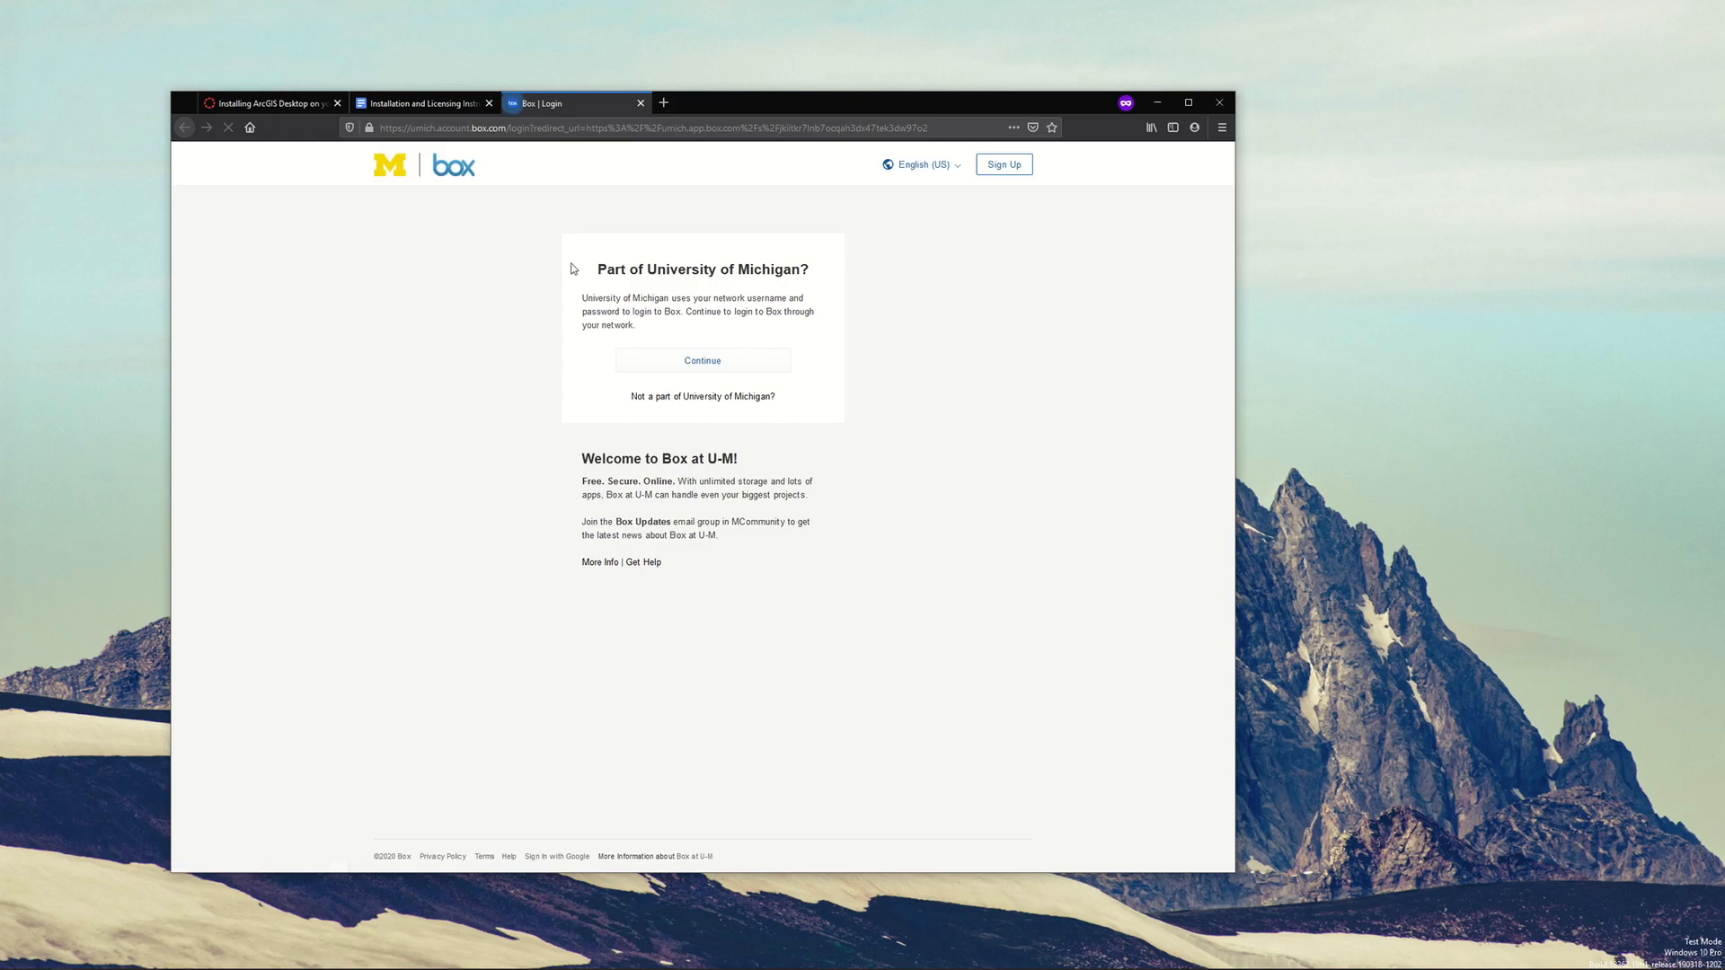
{"action": "left_click", "coordinate": [693, 364]}
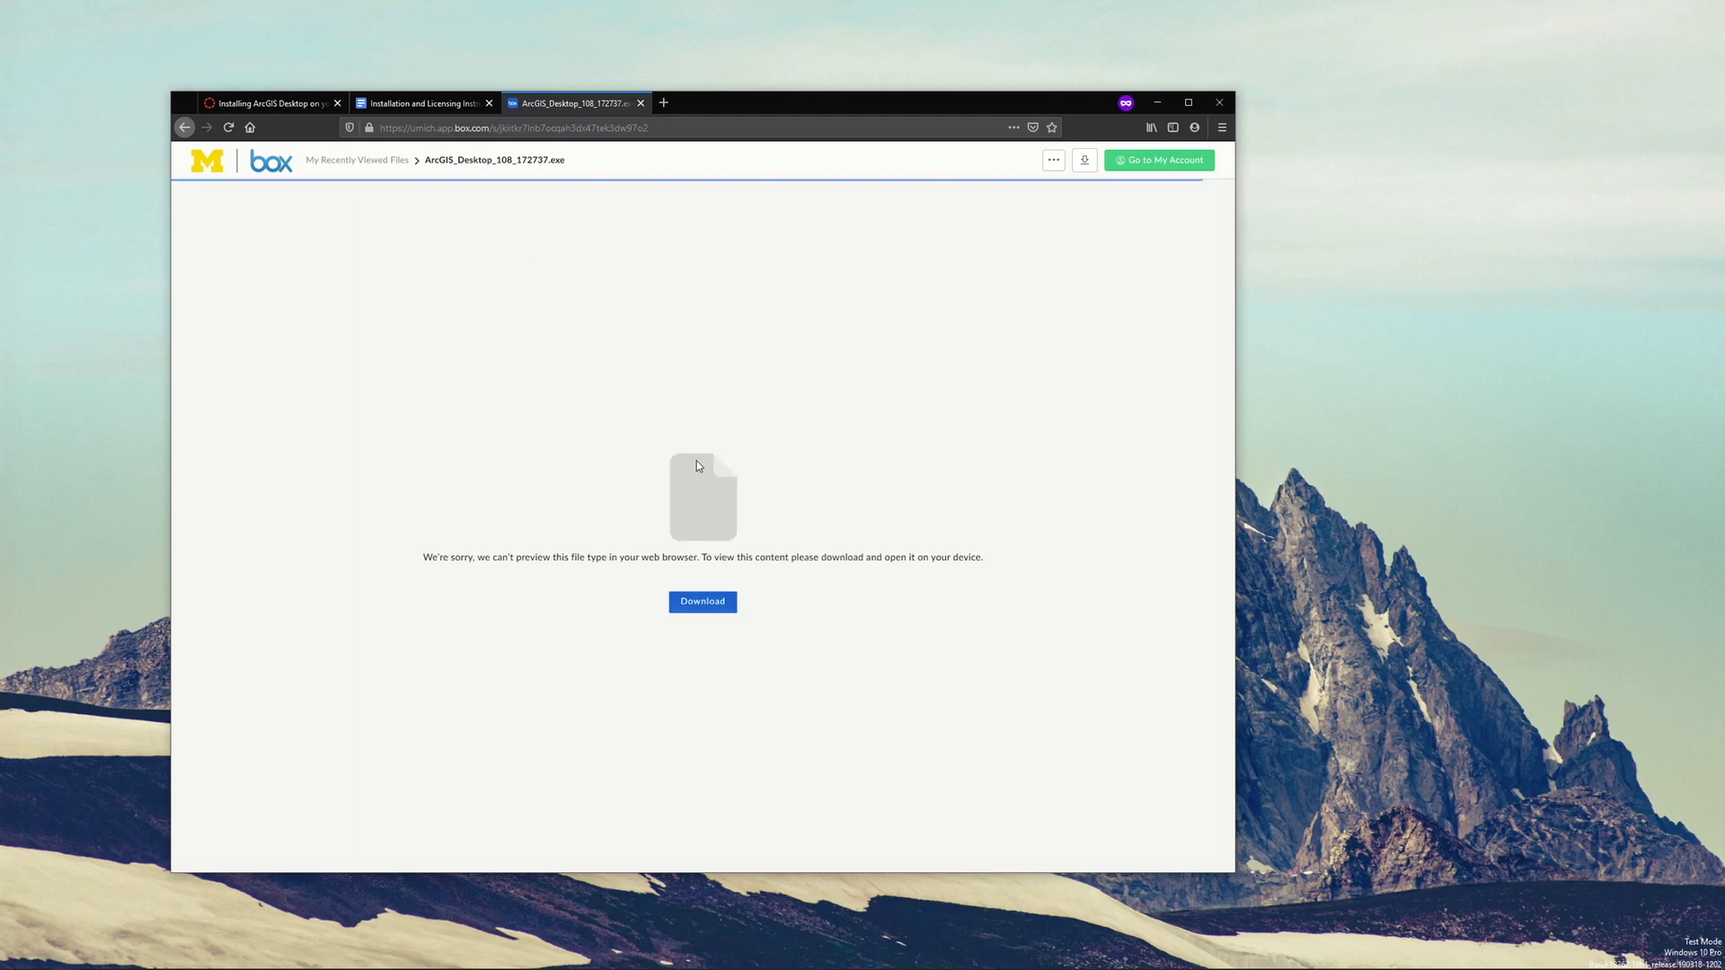
{"action": "left_click", "coordinate": [701, 607]}
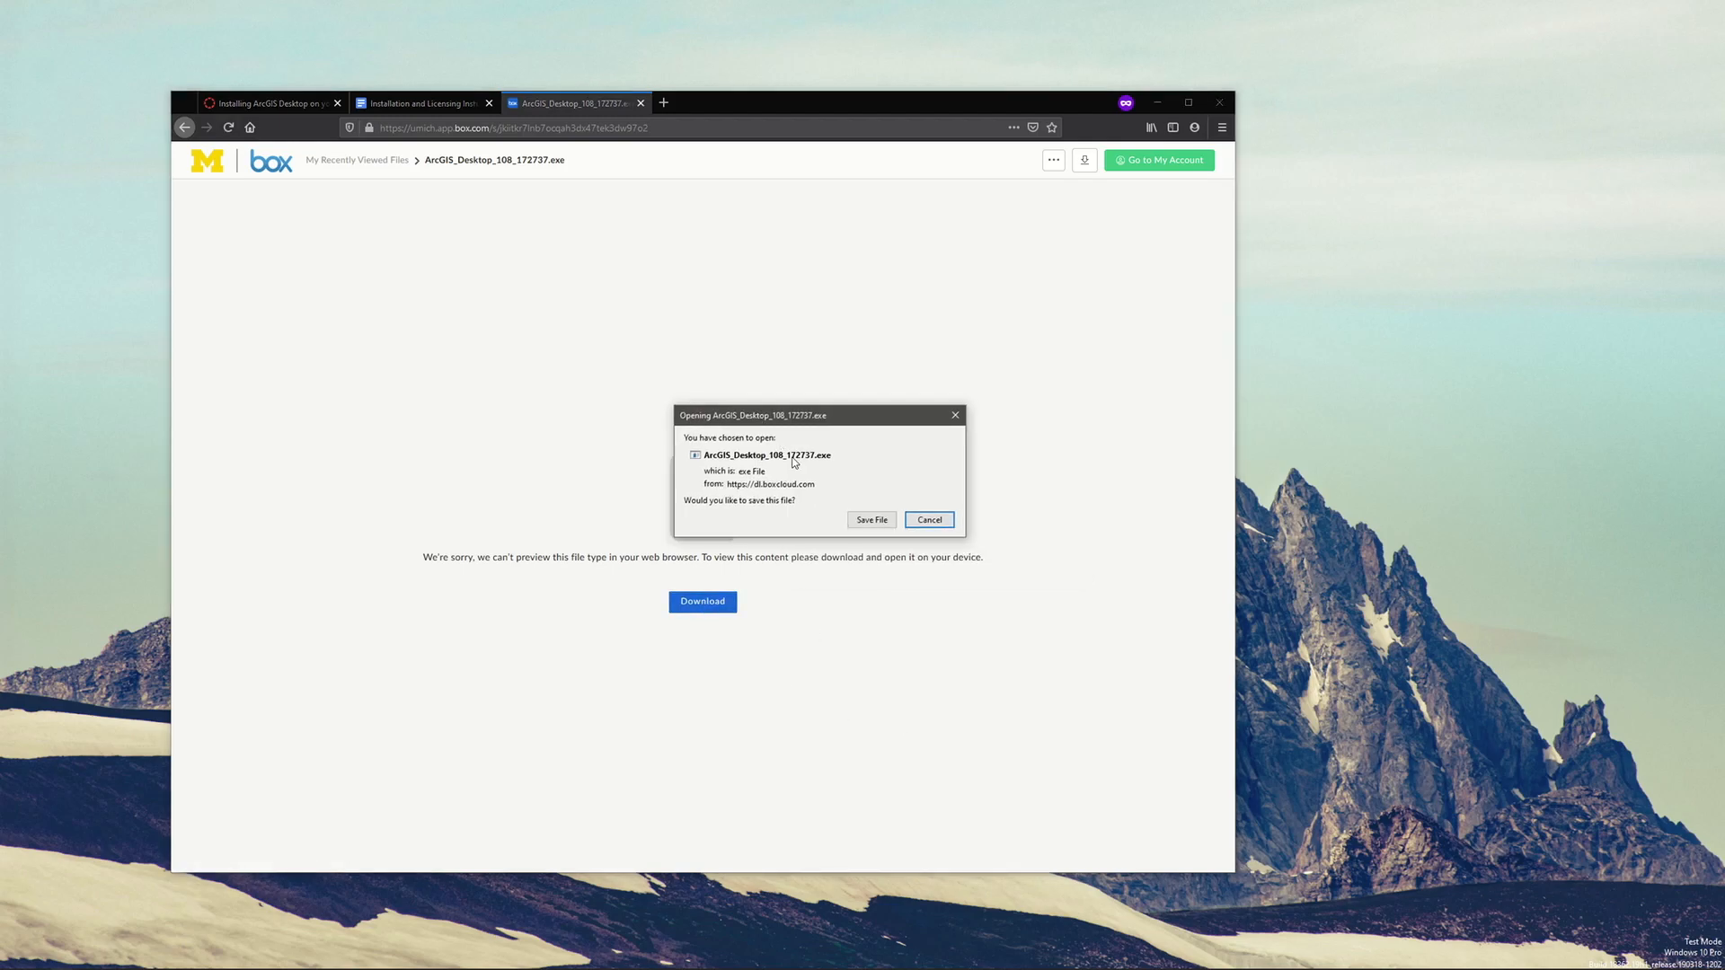
{"action": "left_click", "coordinate": [931, 522]}
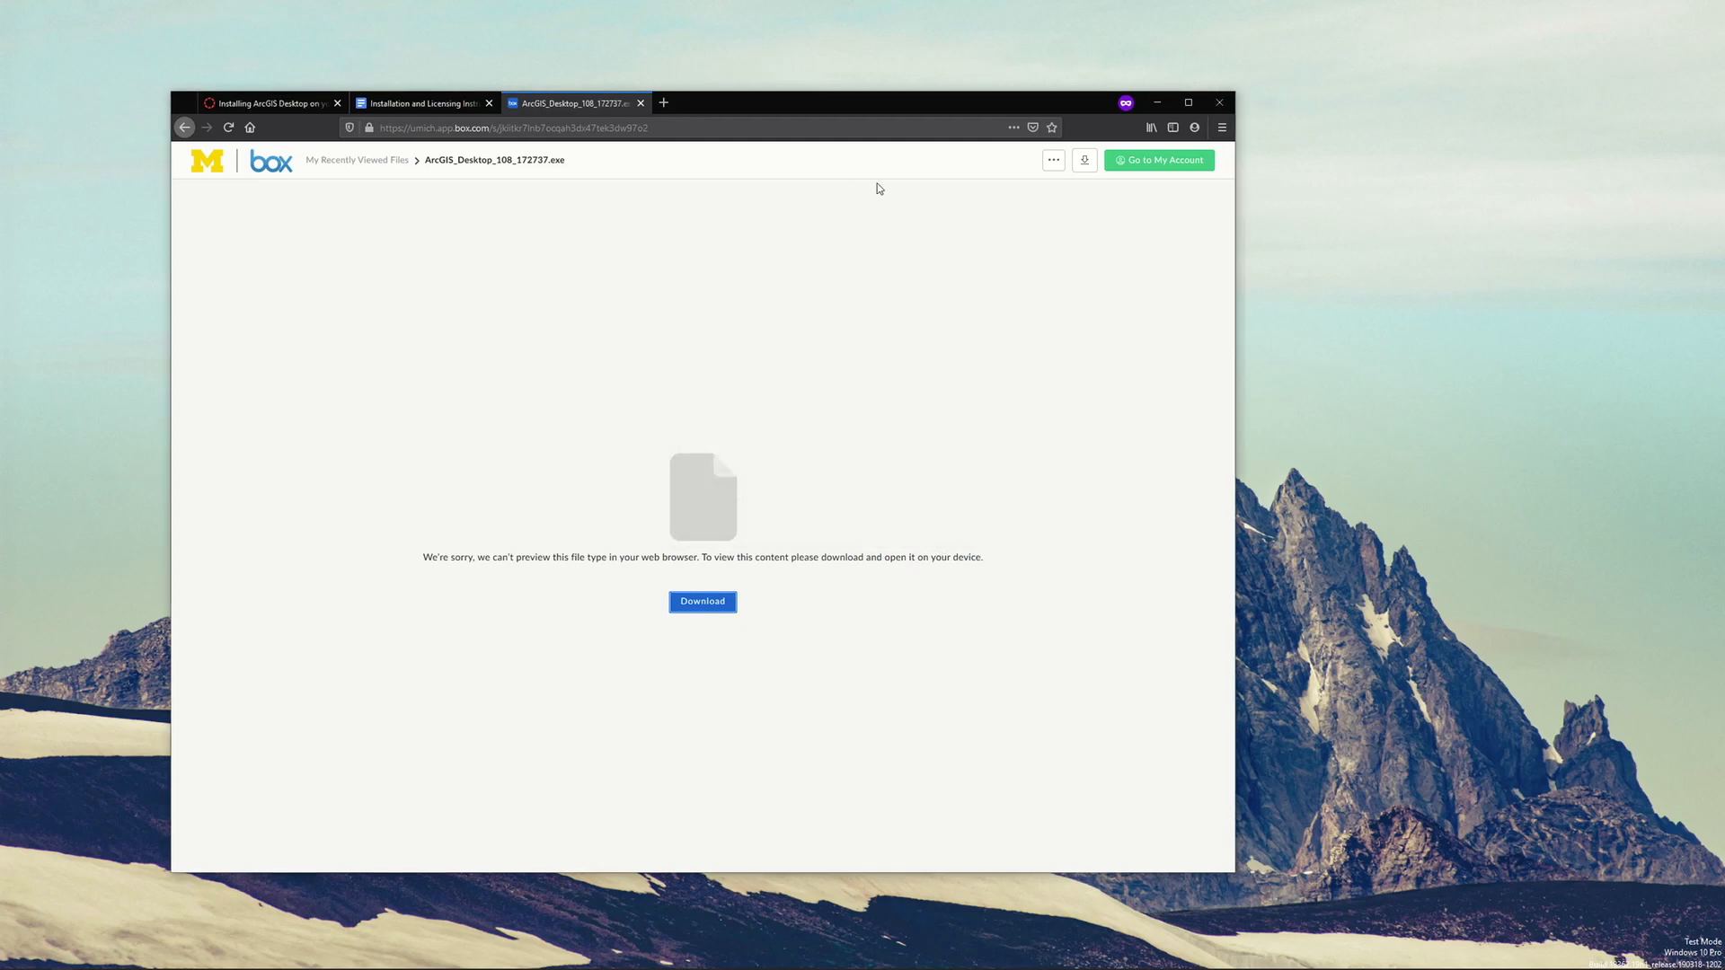
{"action": "left_click", "coordinate": [640, 104]}
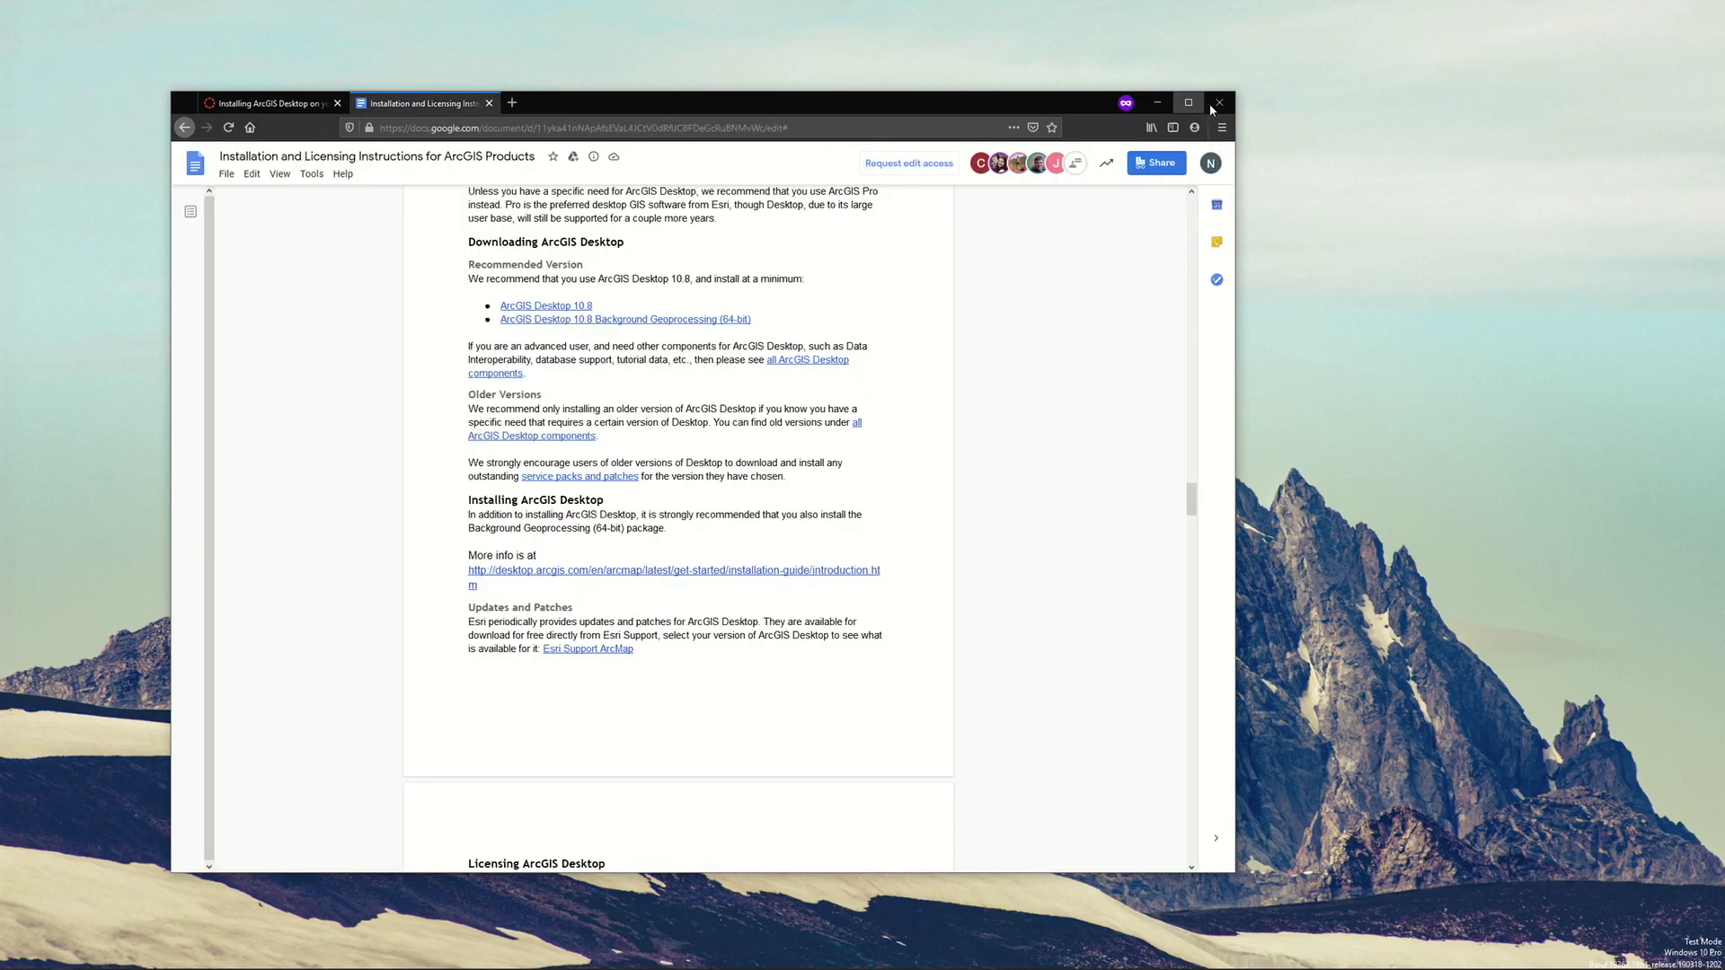
Run ArcGIS_Desktop_108_172737 from the Downloads folder, extract its files to the default destination and launch the setup program
{"action": "left_click", "coordinate": [1158, 102]}
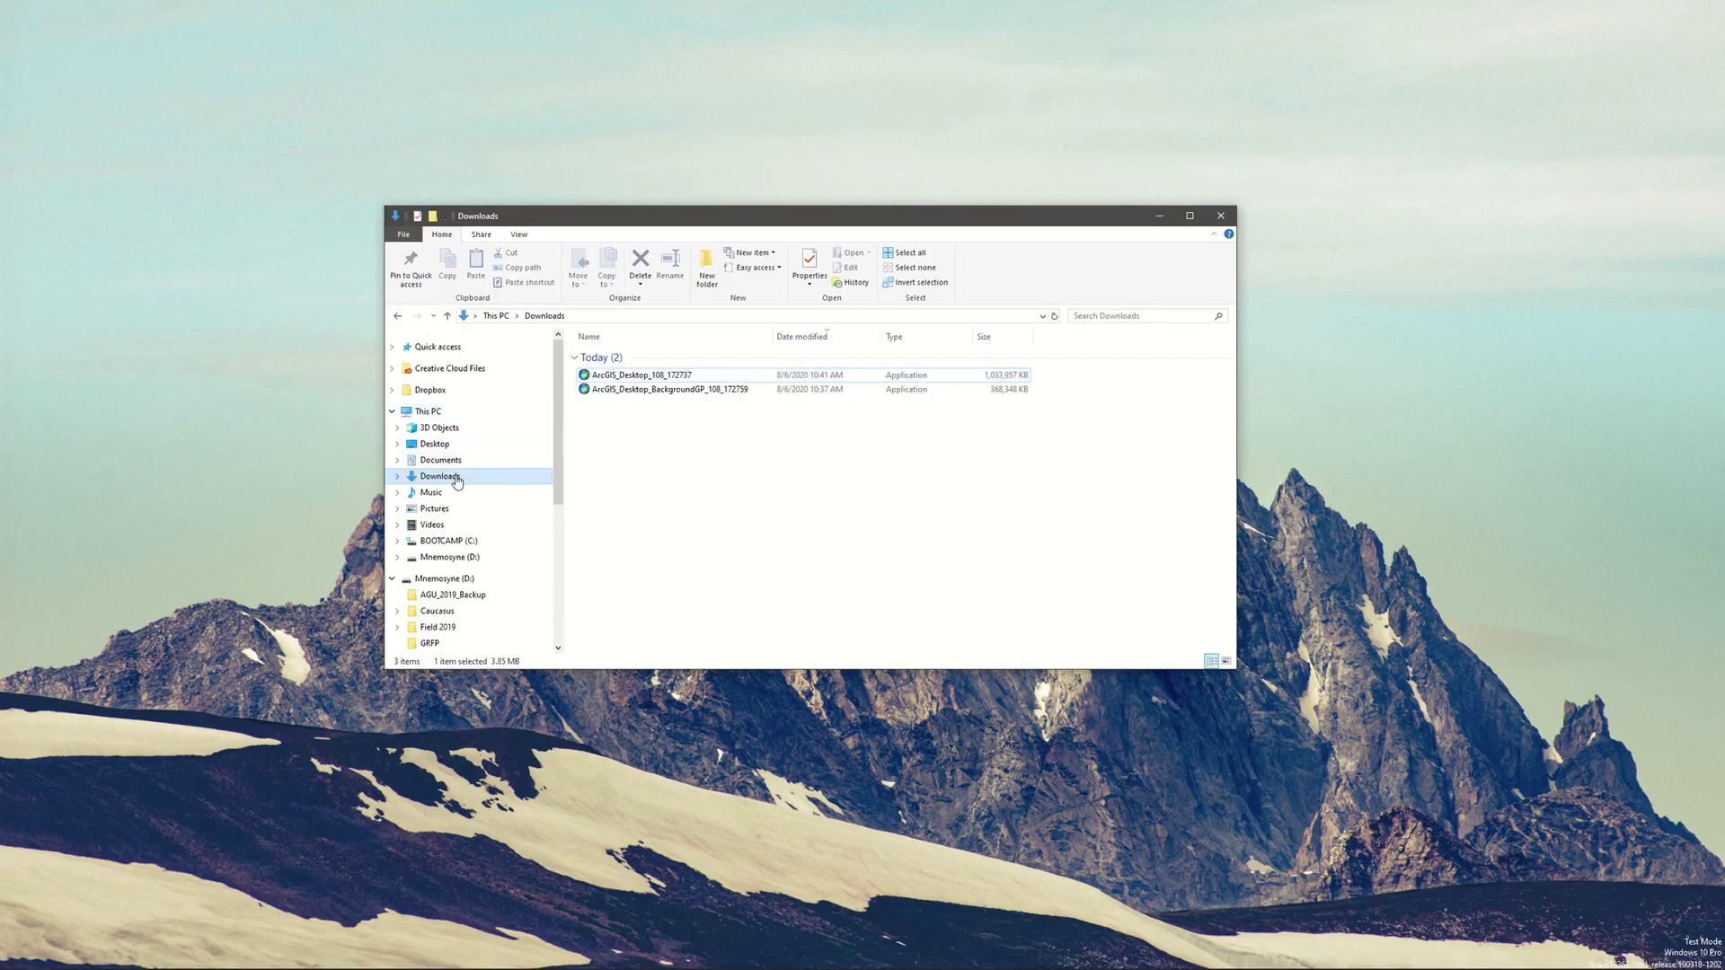
{"action": "double_click", "coordinate": [719, 375]}
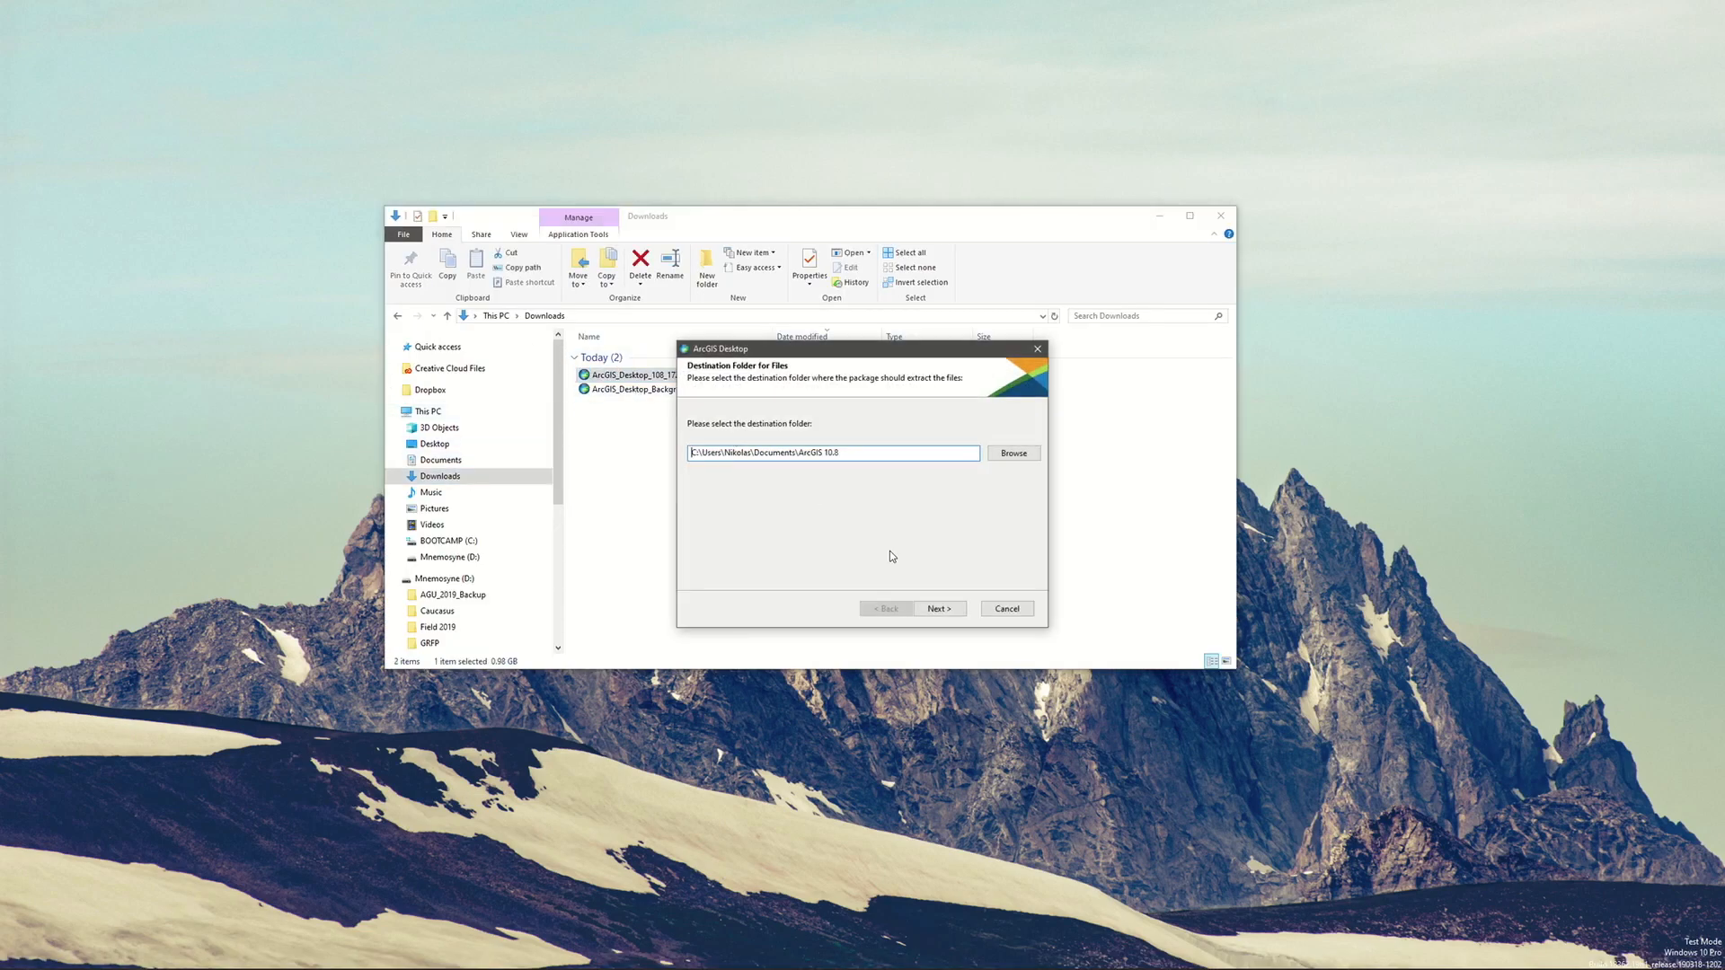
{"action": "left_click", "coordinate": [943, 609]}
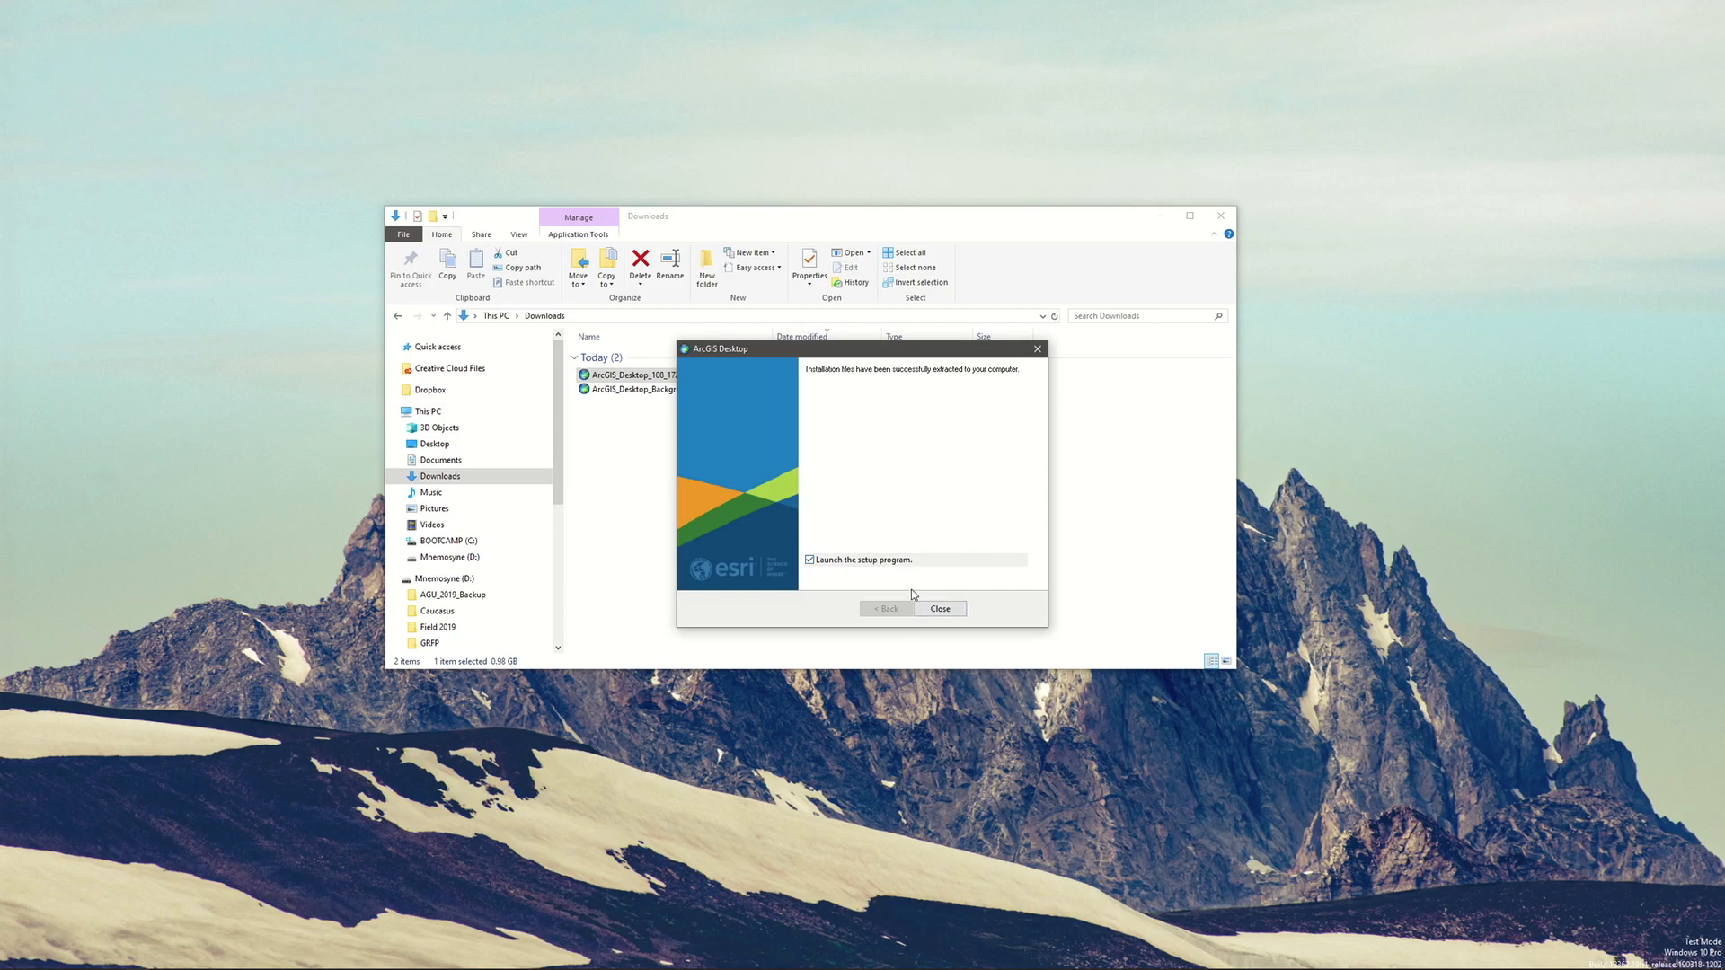
{"action": "left_click", "coordinate": [939, 608]}
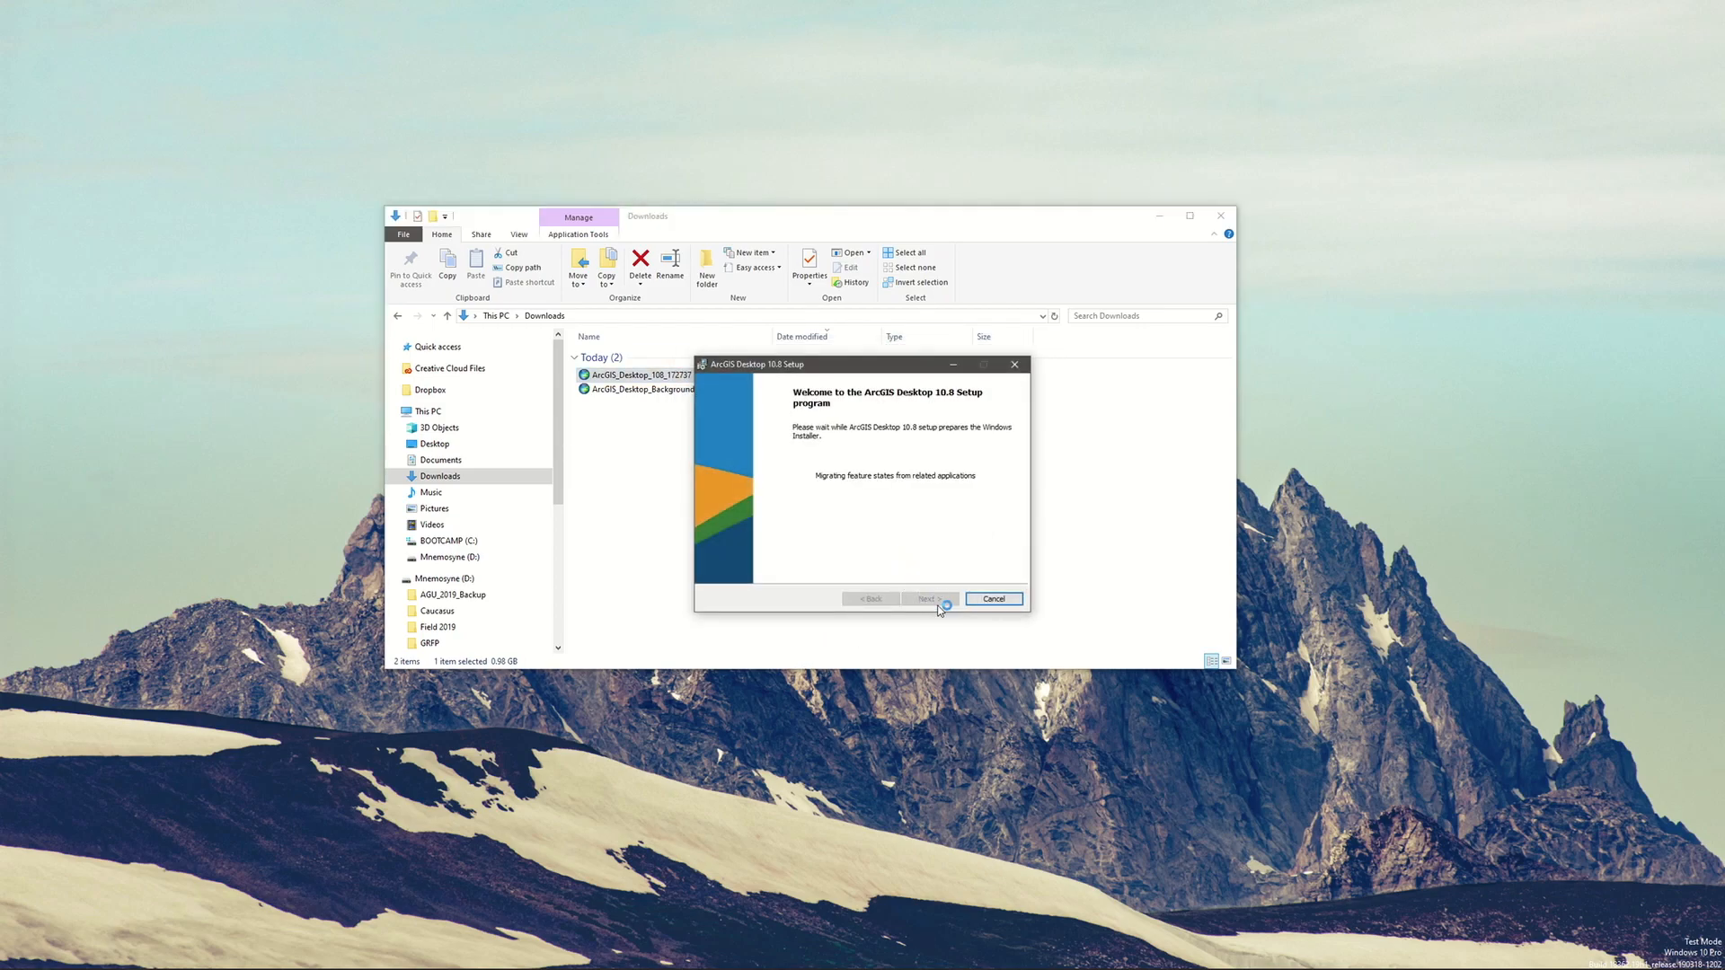
Start the ArcGIS Desktop 10.8 setup and accept the master agreement
{"action": "left_click", "coordinate": [929, 602]}
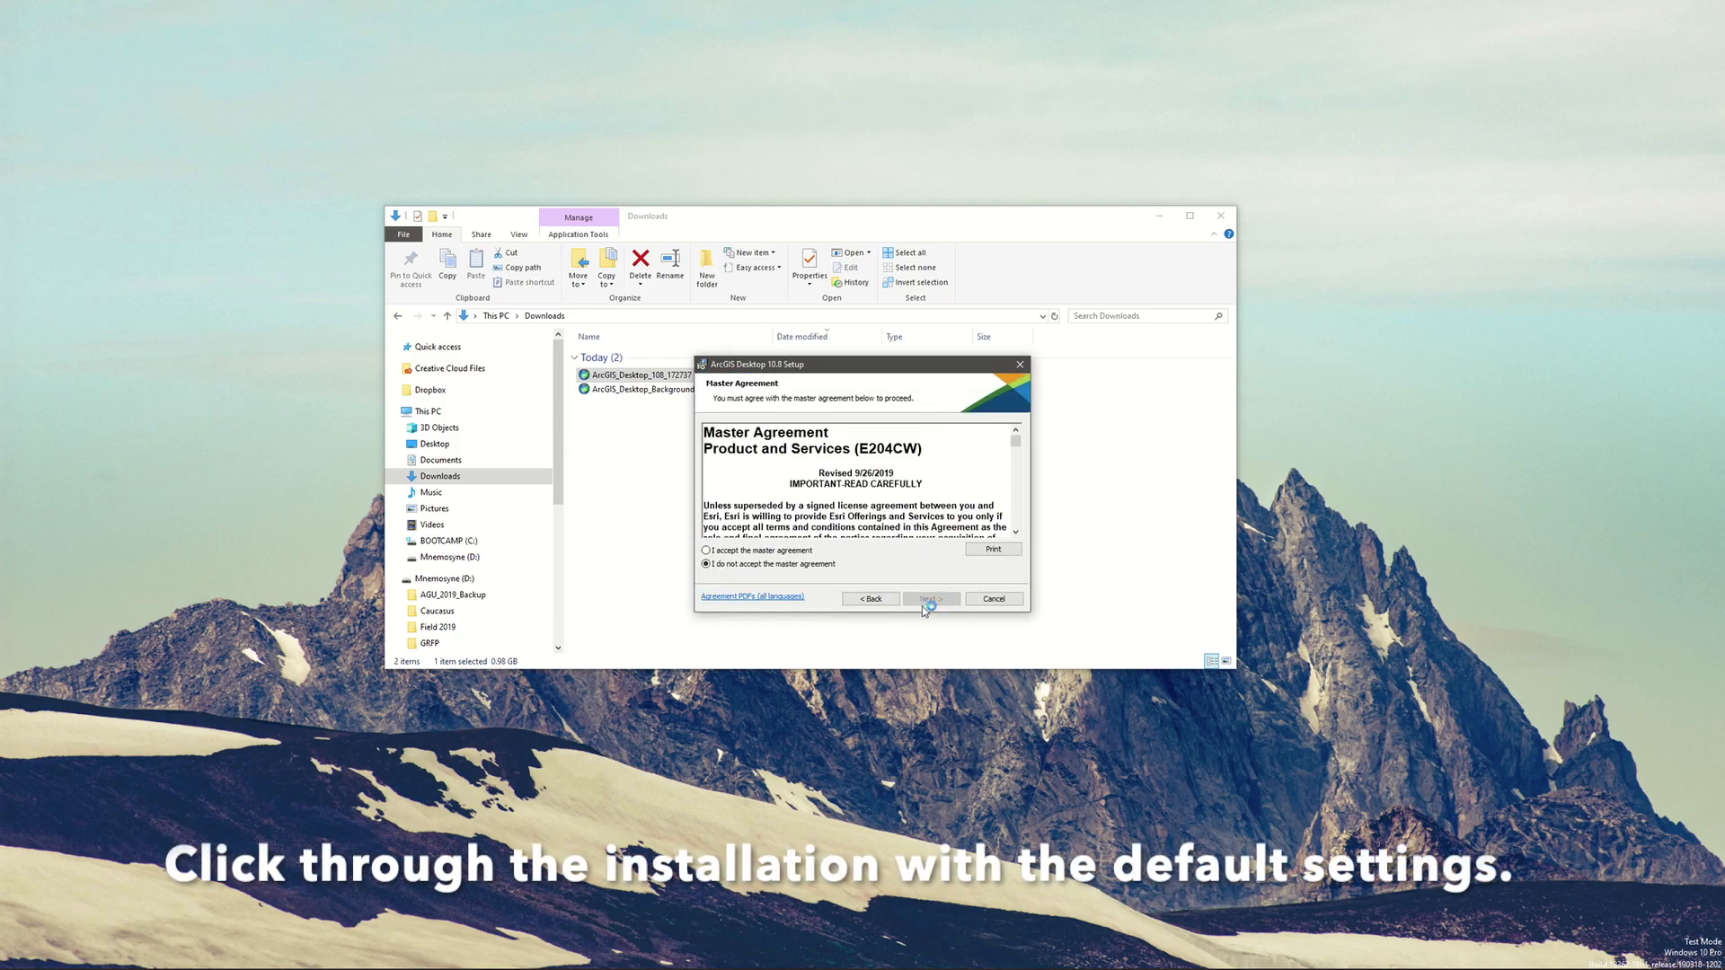
{"action": "left_click", "coordinate": [752, 550]}
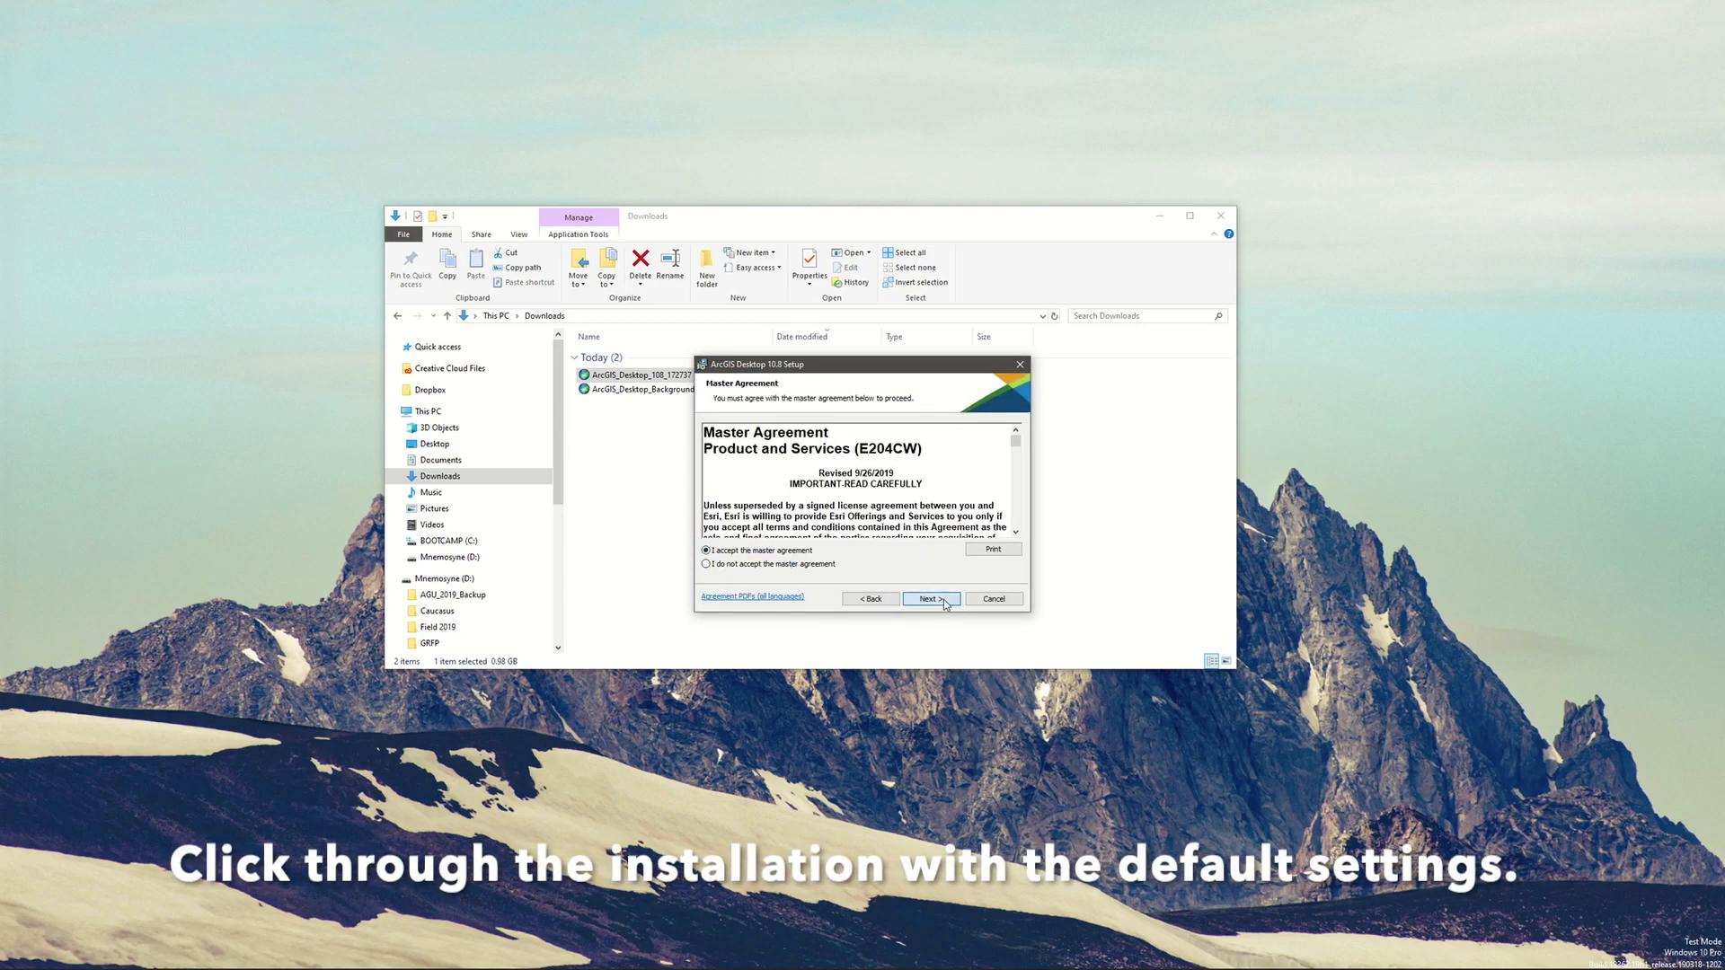
{"action": "left_click", "coordinate": [943, 600]}
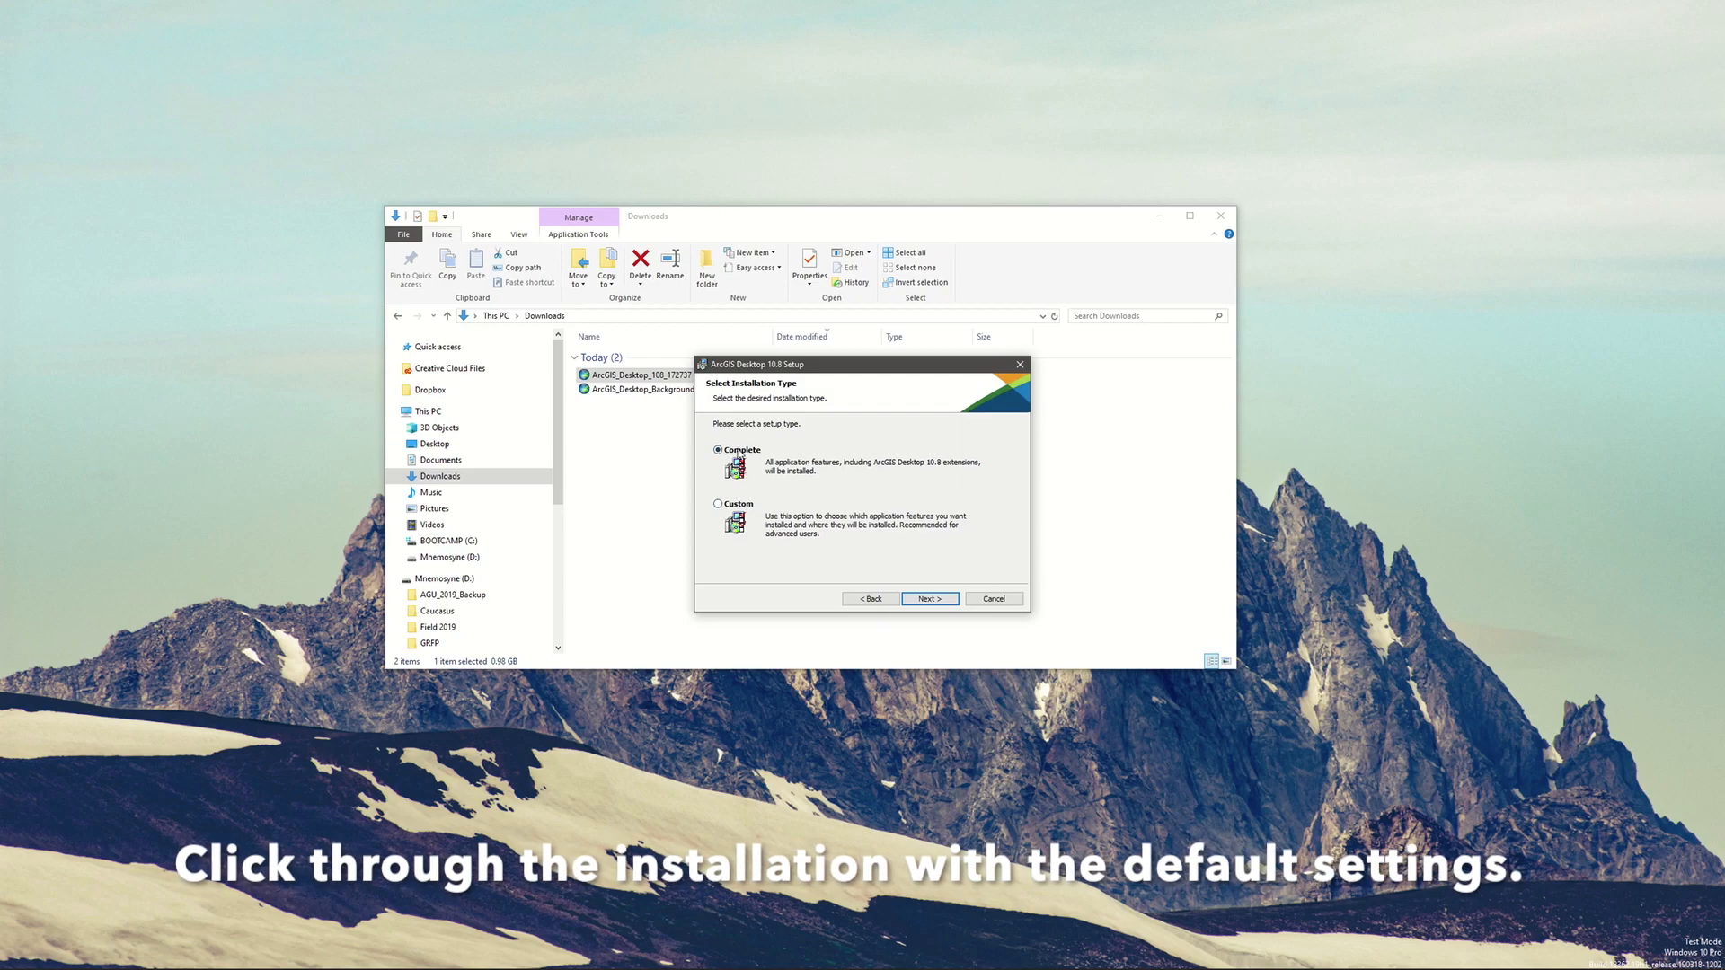
Install ArcGIS Desktop 10.8 with the Complete setup type and default folders, and finish the setup wizard
{"action": "left_click", "coordinate": [923, 599]}
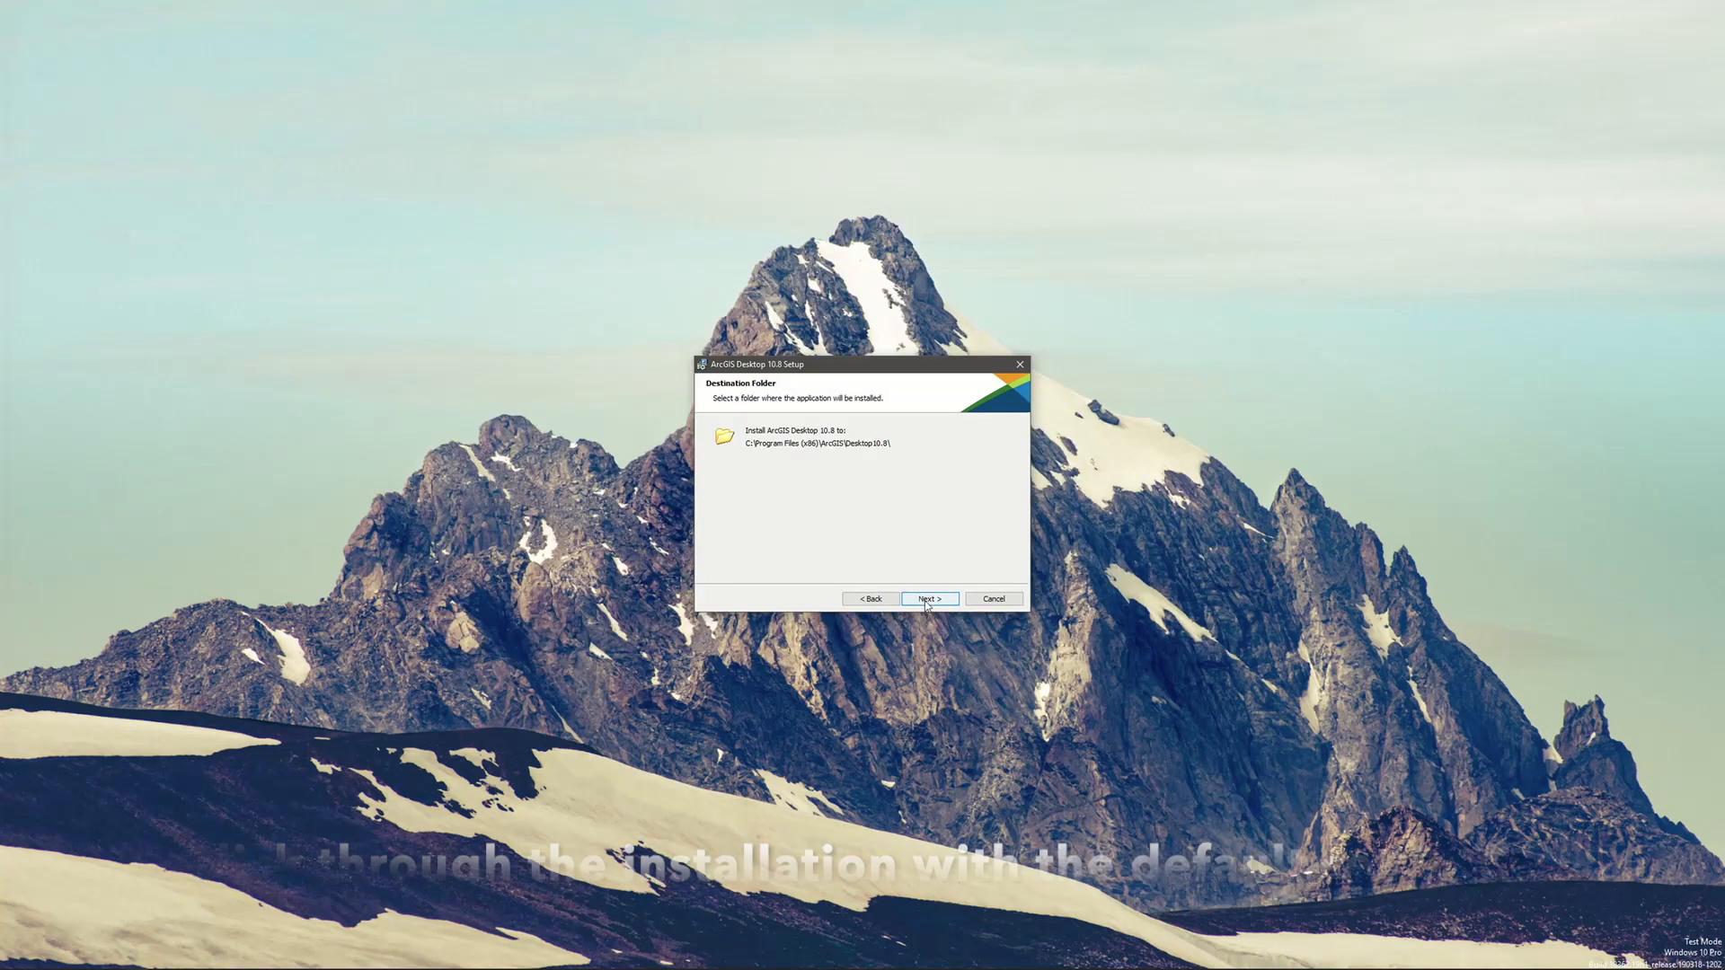
{"action": "left_click", "coordinate": [927, 600]}
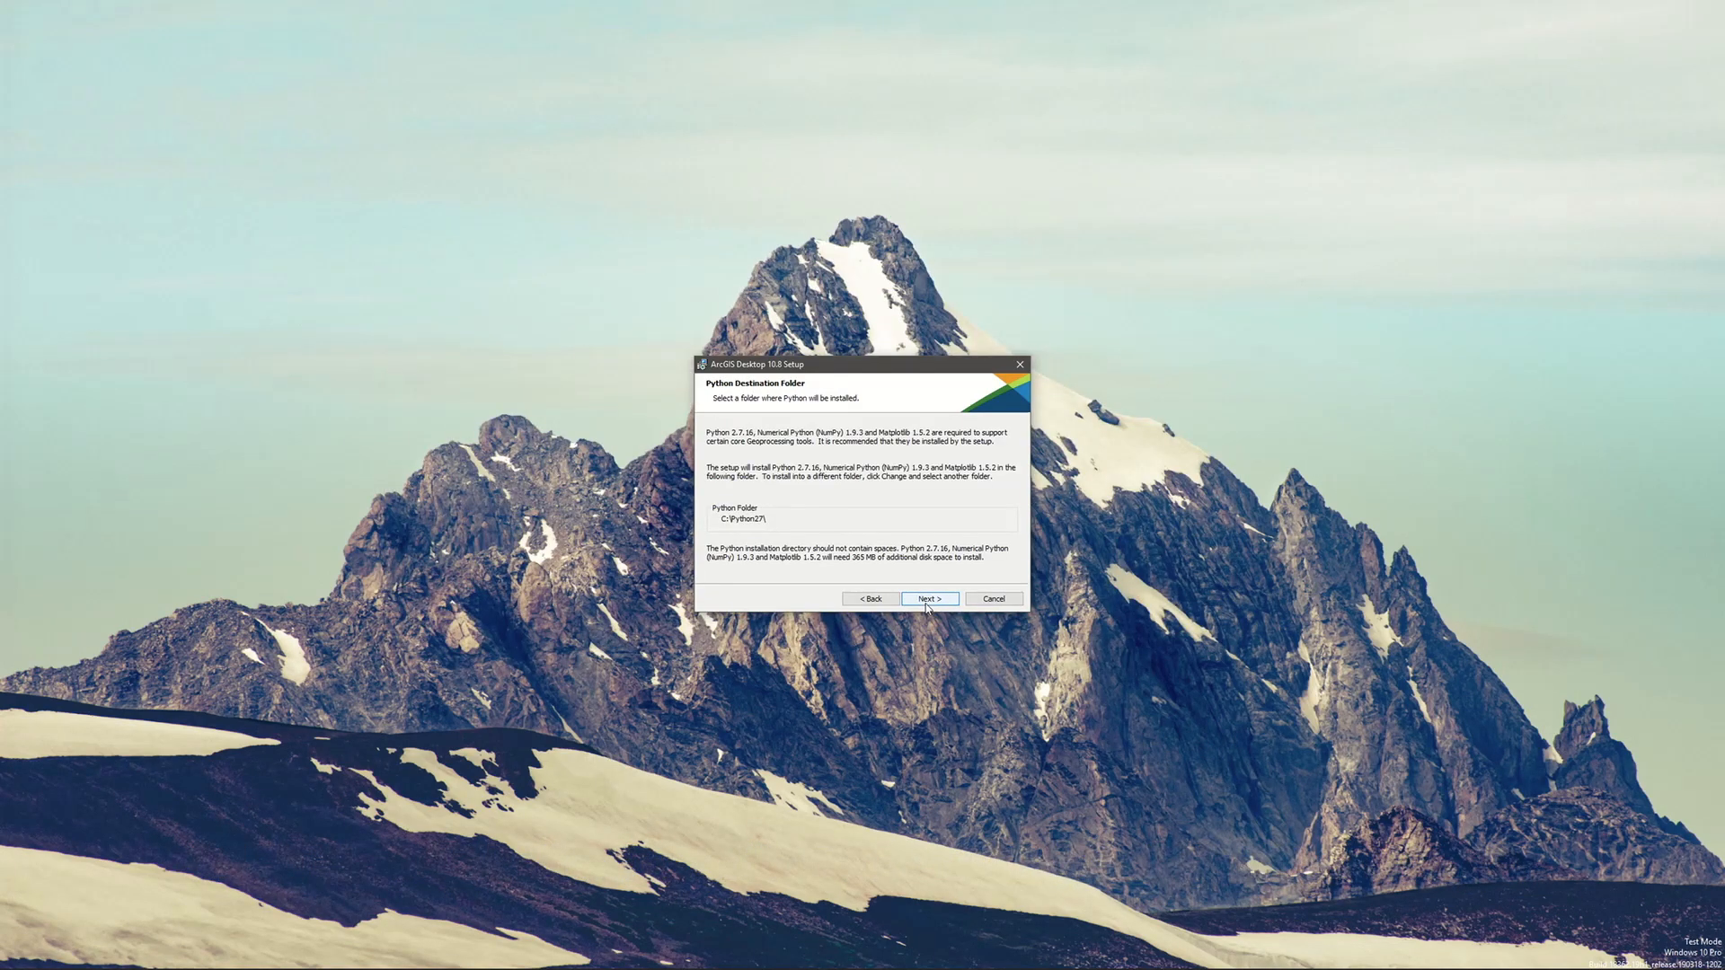
{"action": "left_click", "coordinate": [927, 600]}
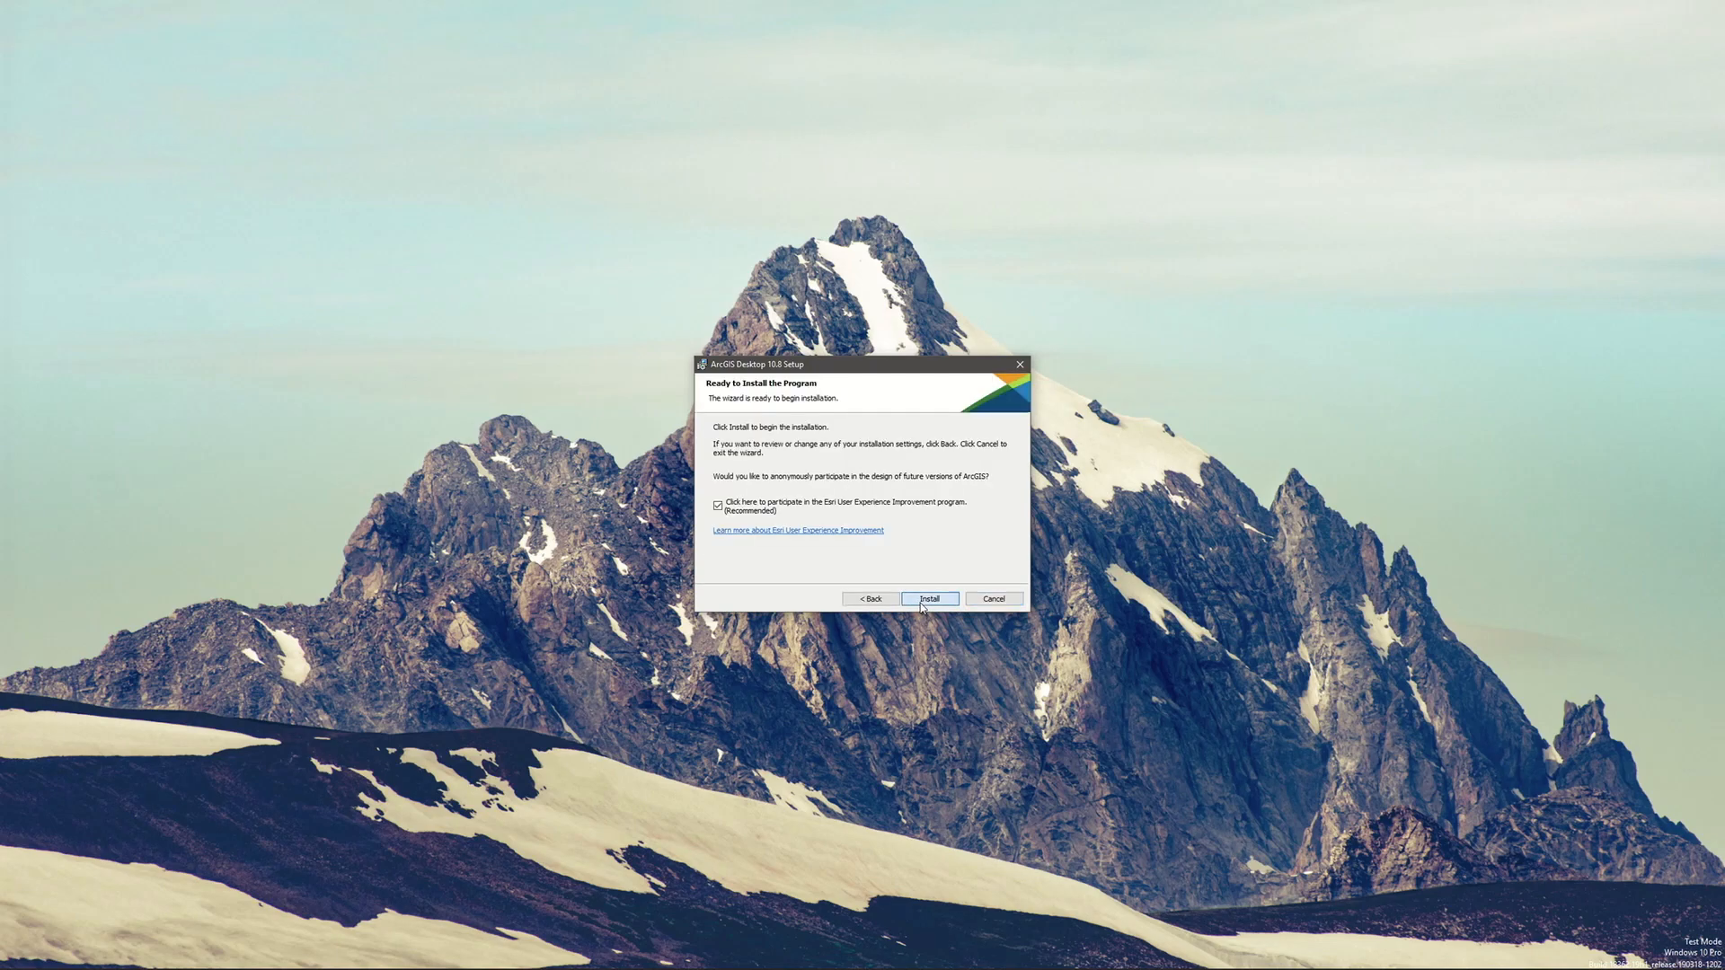
{"action": "left_click", "coordinate": [921, 604]}
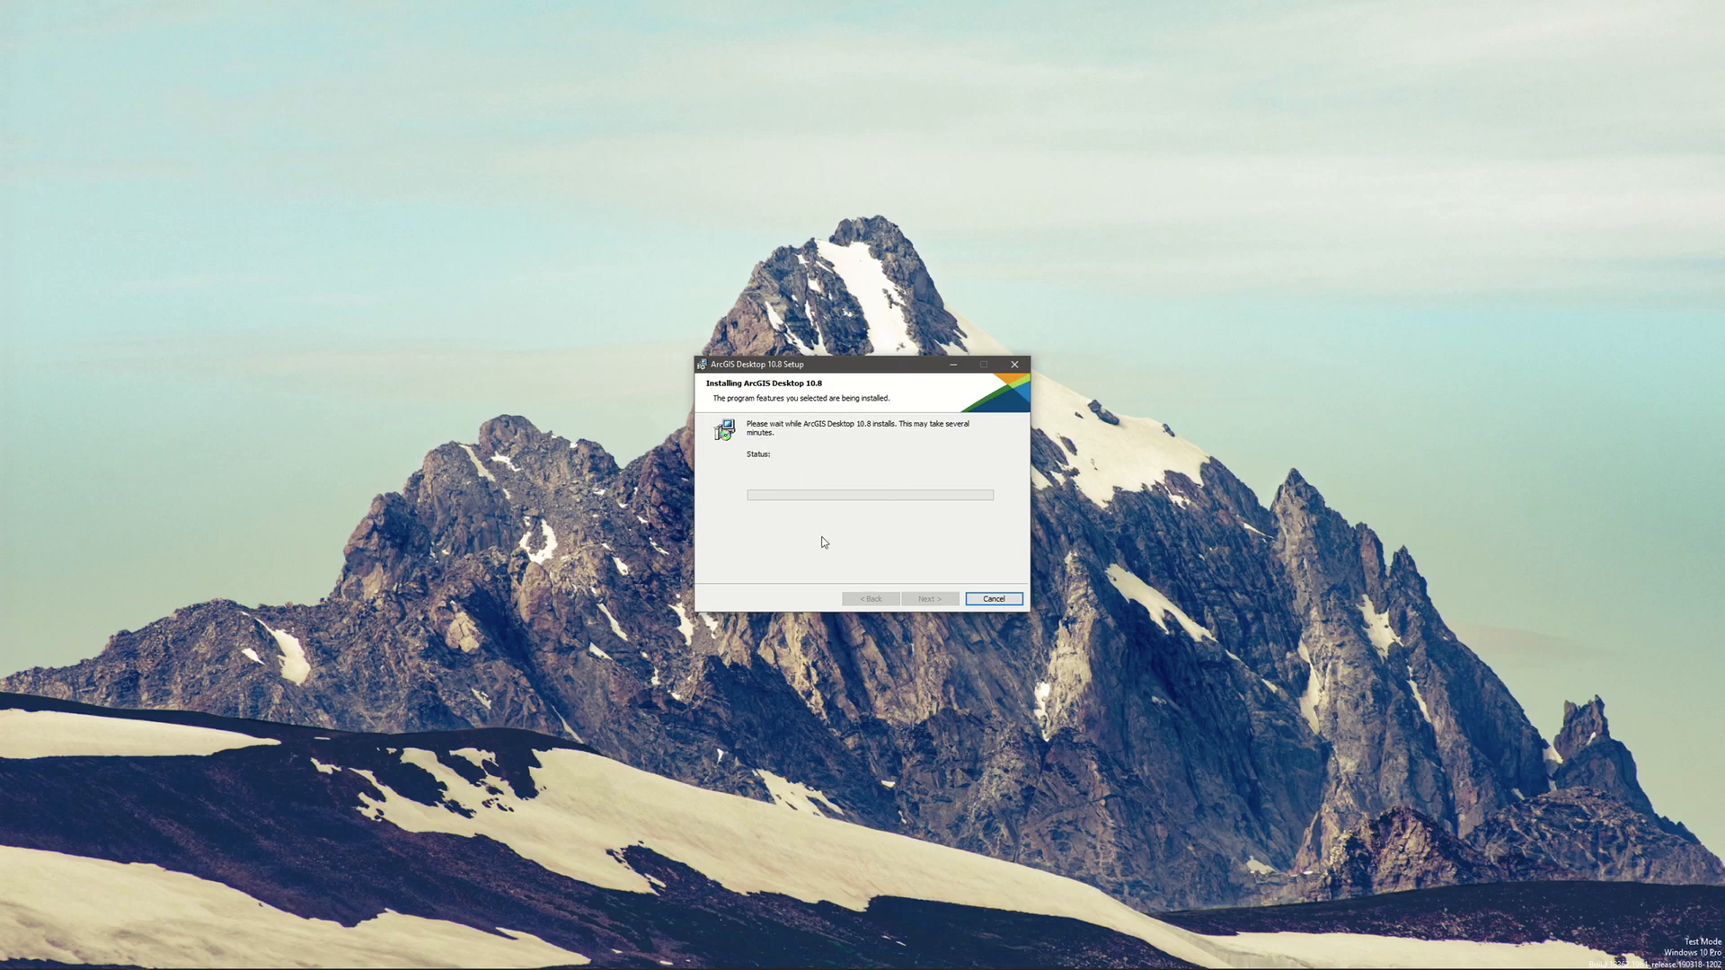
{"action": "left_click_drag", "start_coordinate": [816, 373], "coordinate": [253, 137]}
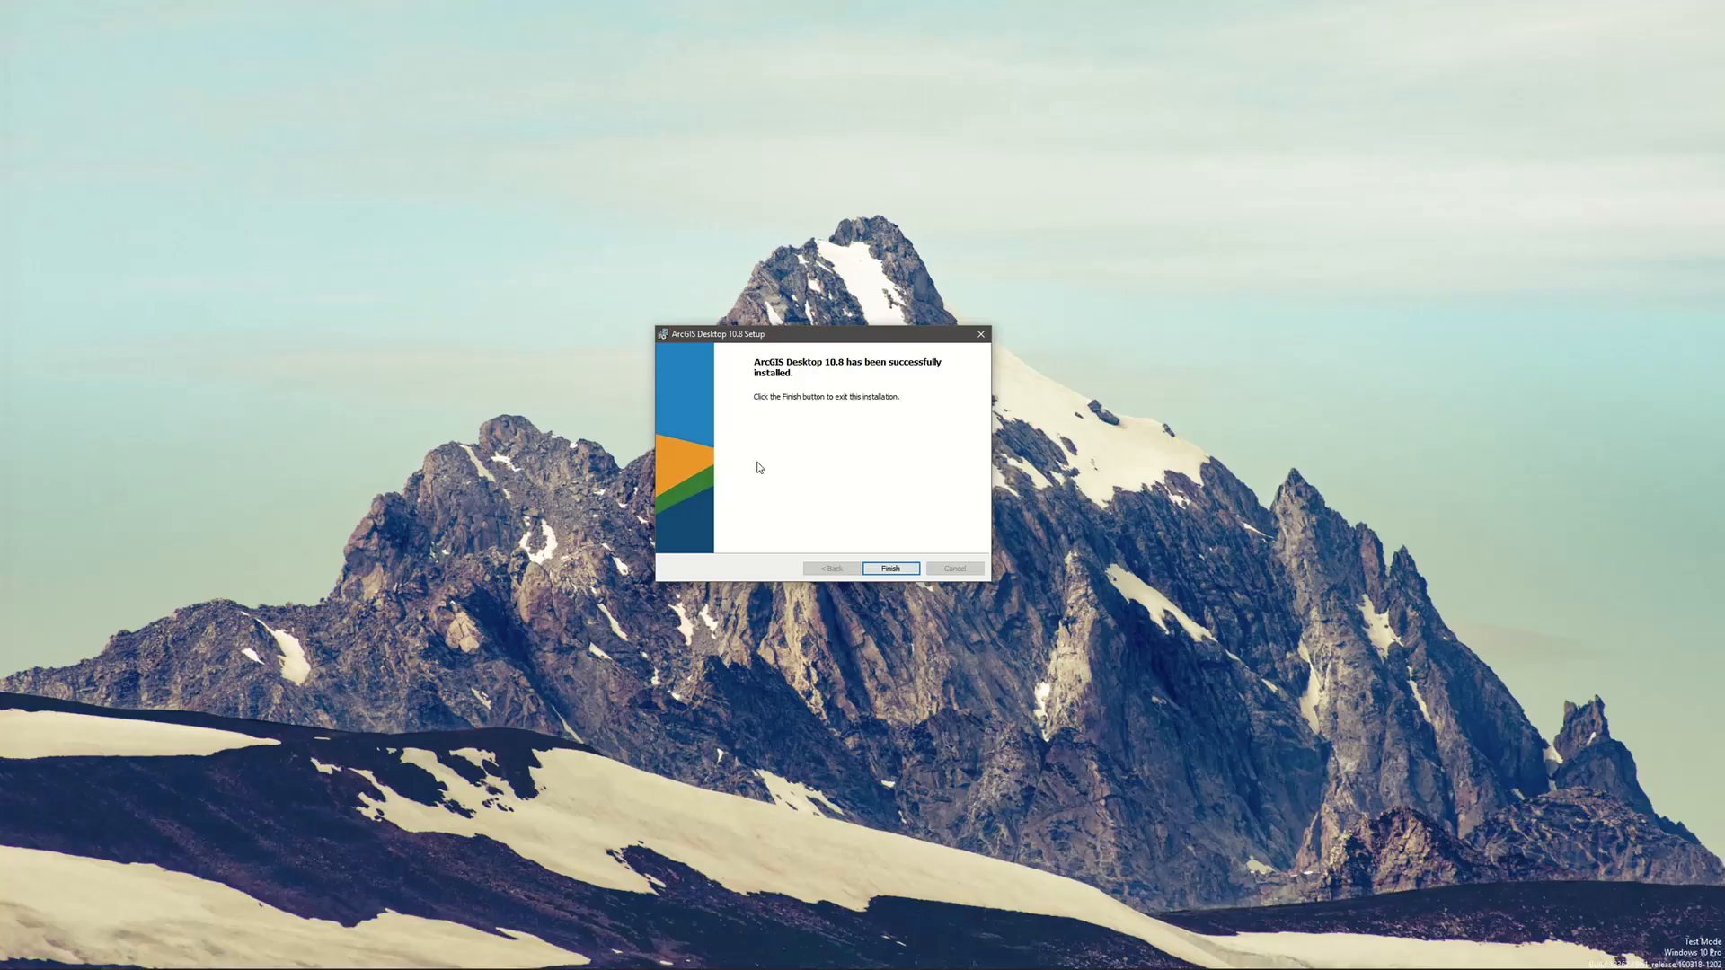
{"action": "mouse_move", "coordinate": [1437, 967]}
{"action": "left_click", "coordinate": [891, 570]}
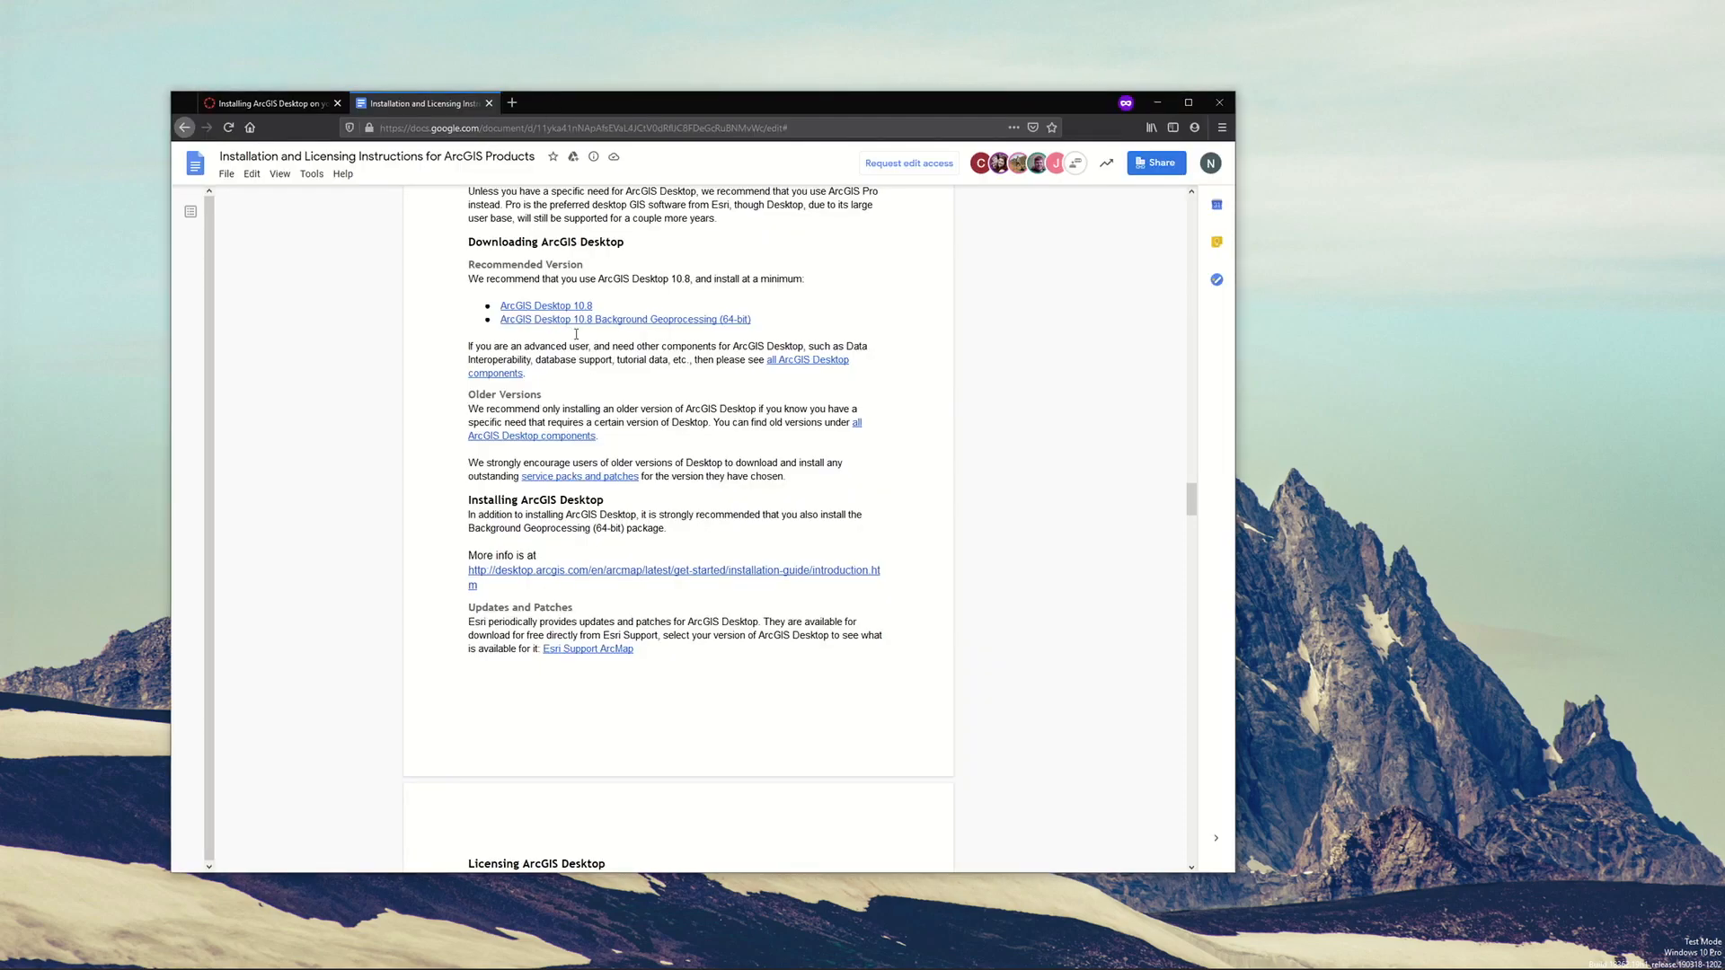
Return to the installation document in the browser and go to its Licensing Instructions: Single Use section
{"action": "scroll", "coordinate": [576, 334], "scroll_direction": "up", "scroll_amount": 2}
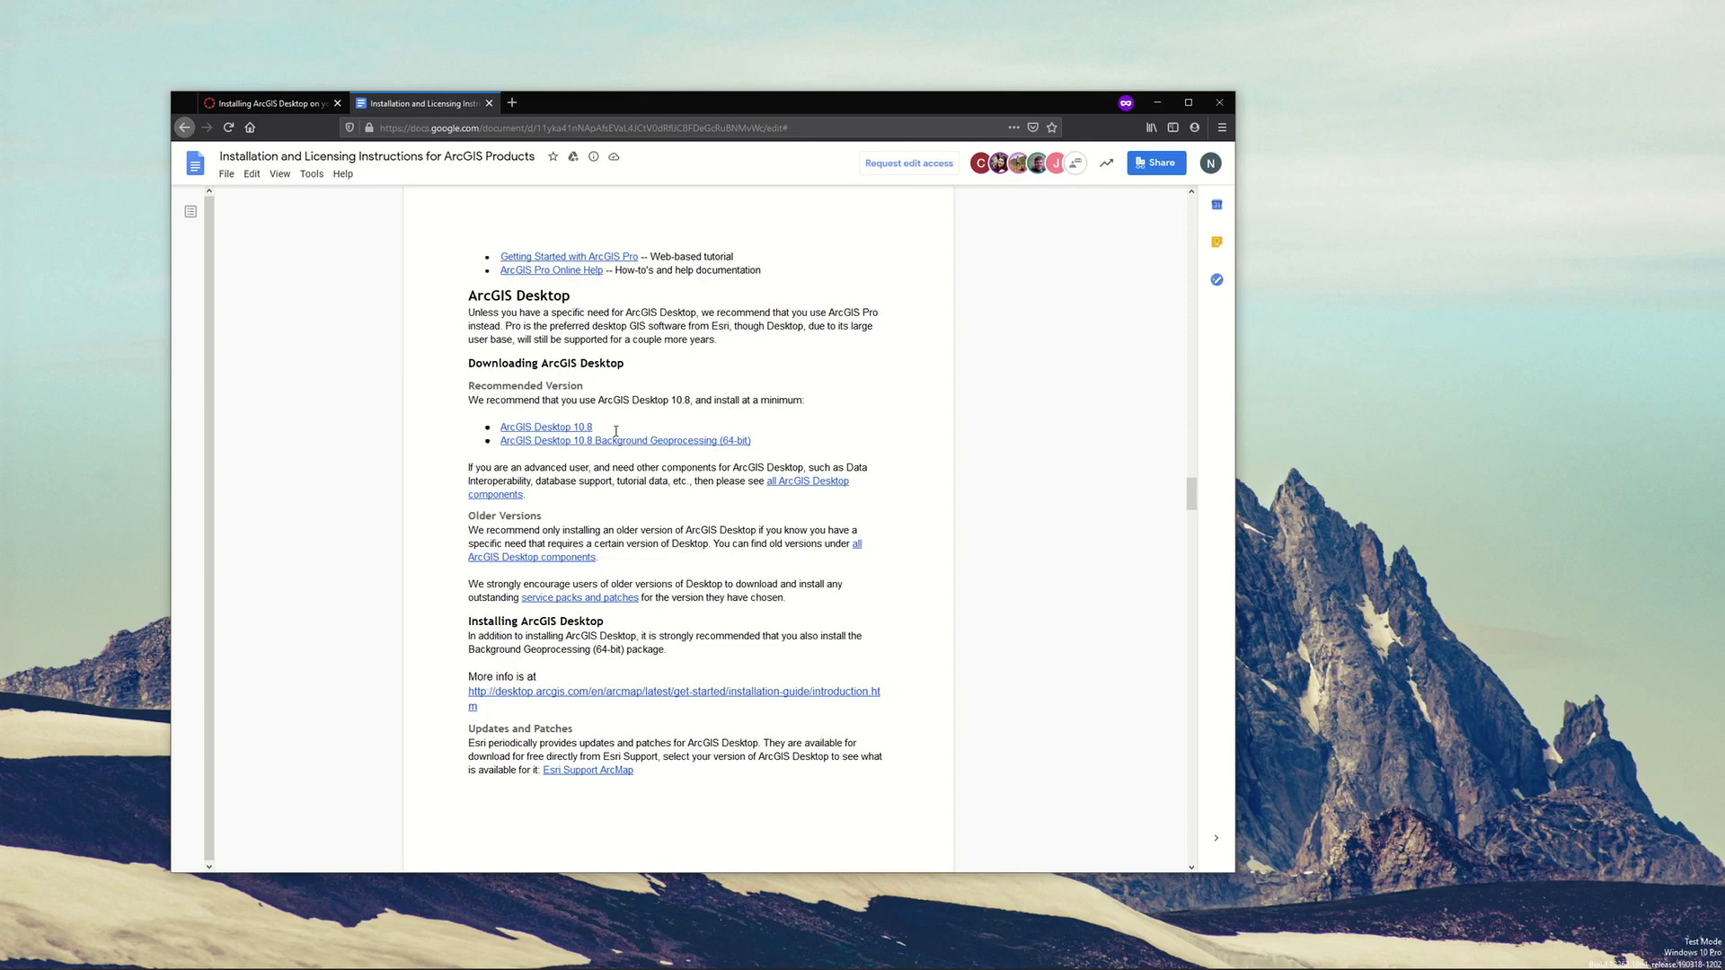
{"action": "left_click_drag", "start_coordinate": [1191, 503], "coordinate": [1191, 489]}
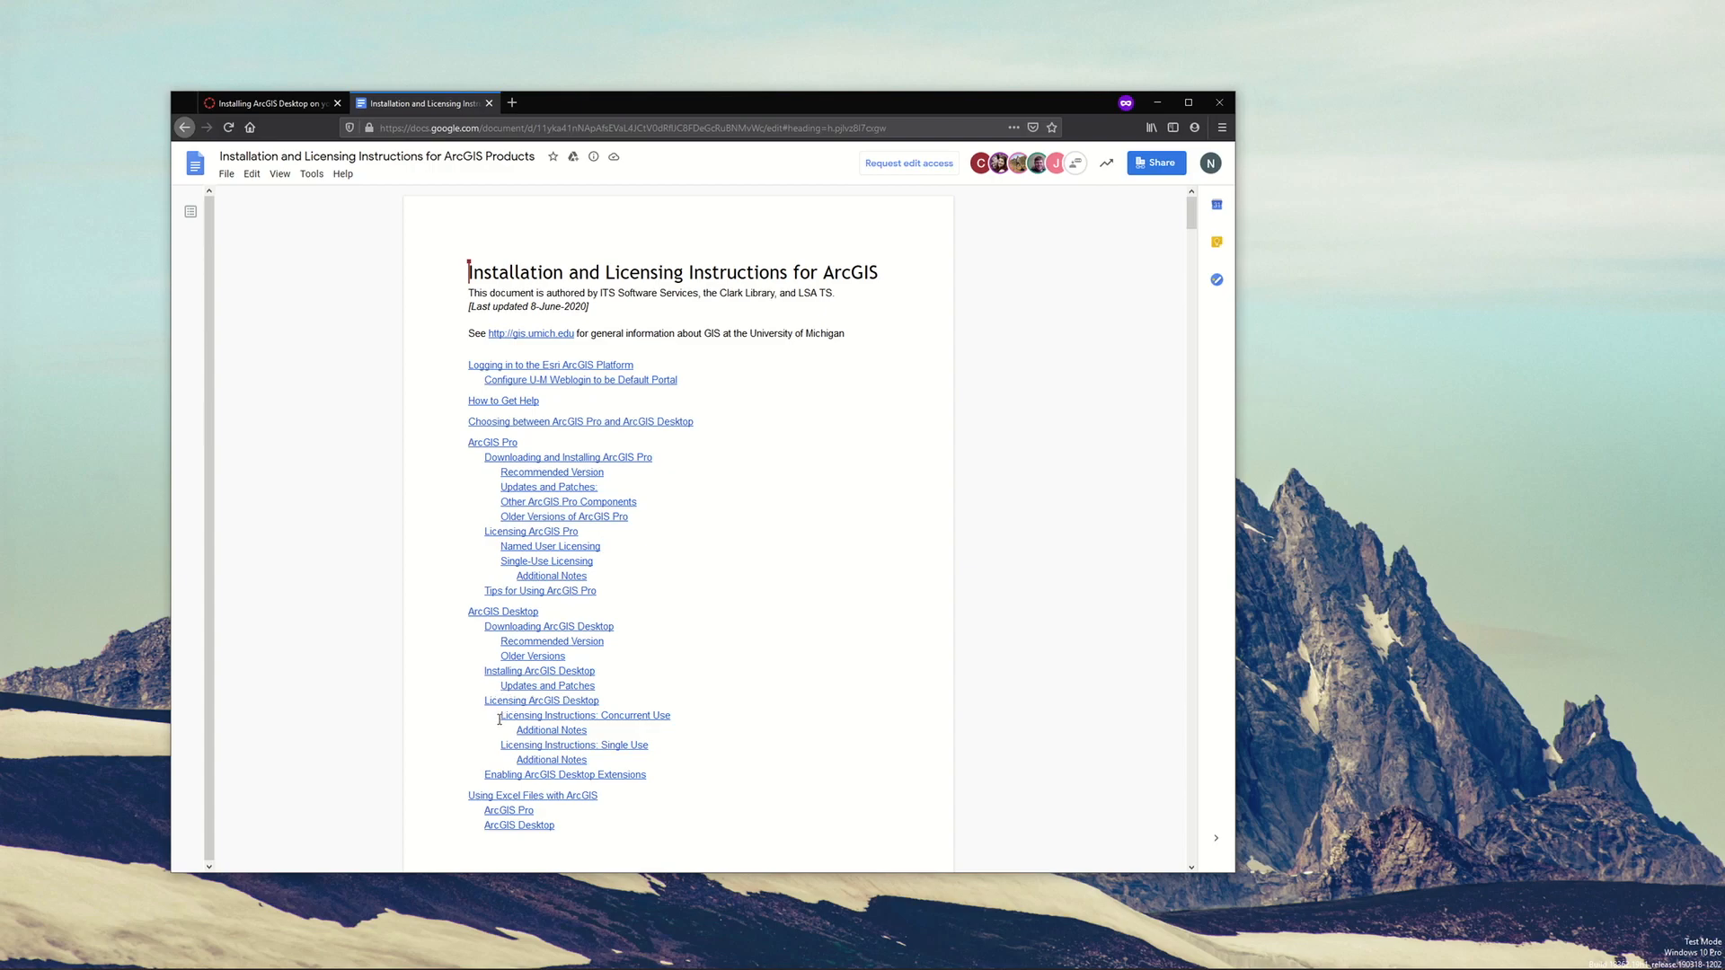
{"action": "left_click", "coordinate": [602, 745]}
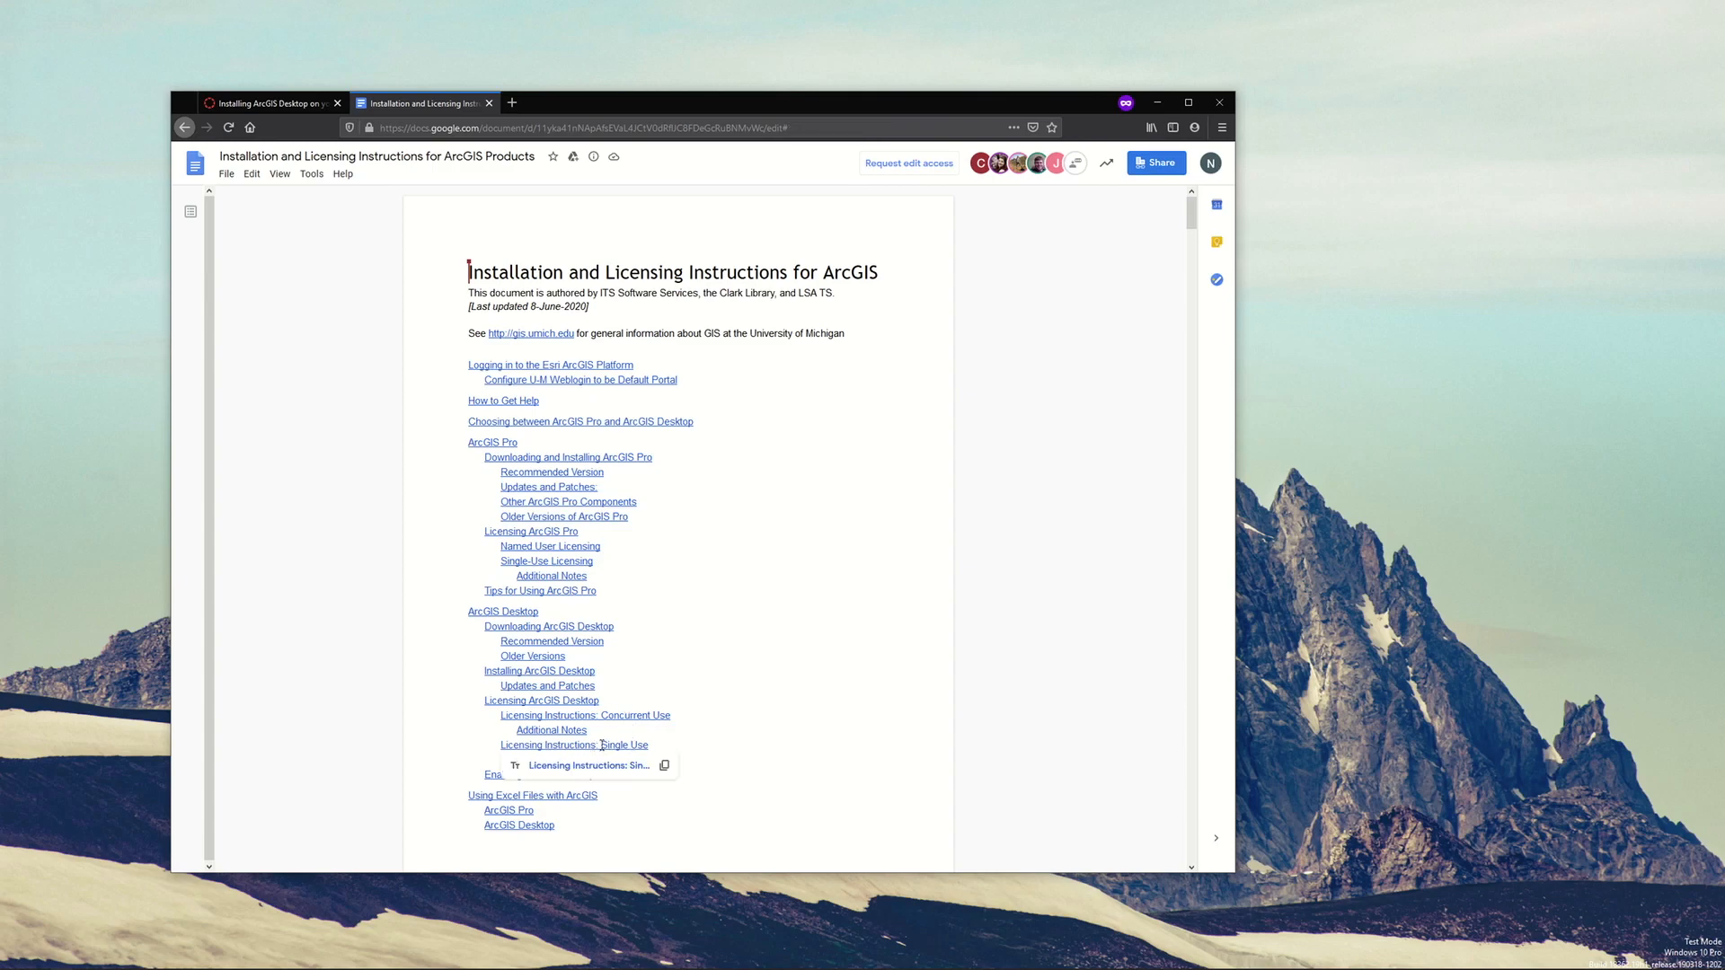
{"action": "left_click", "coordinate": [586, 766]}
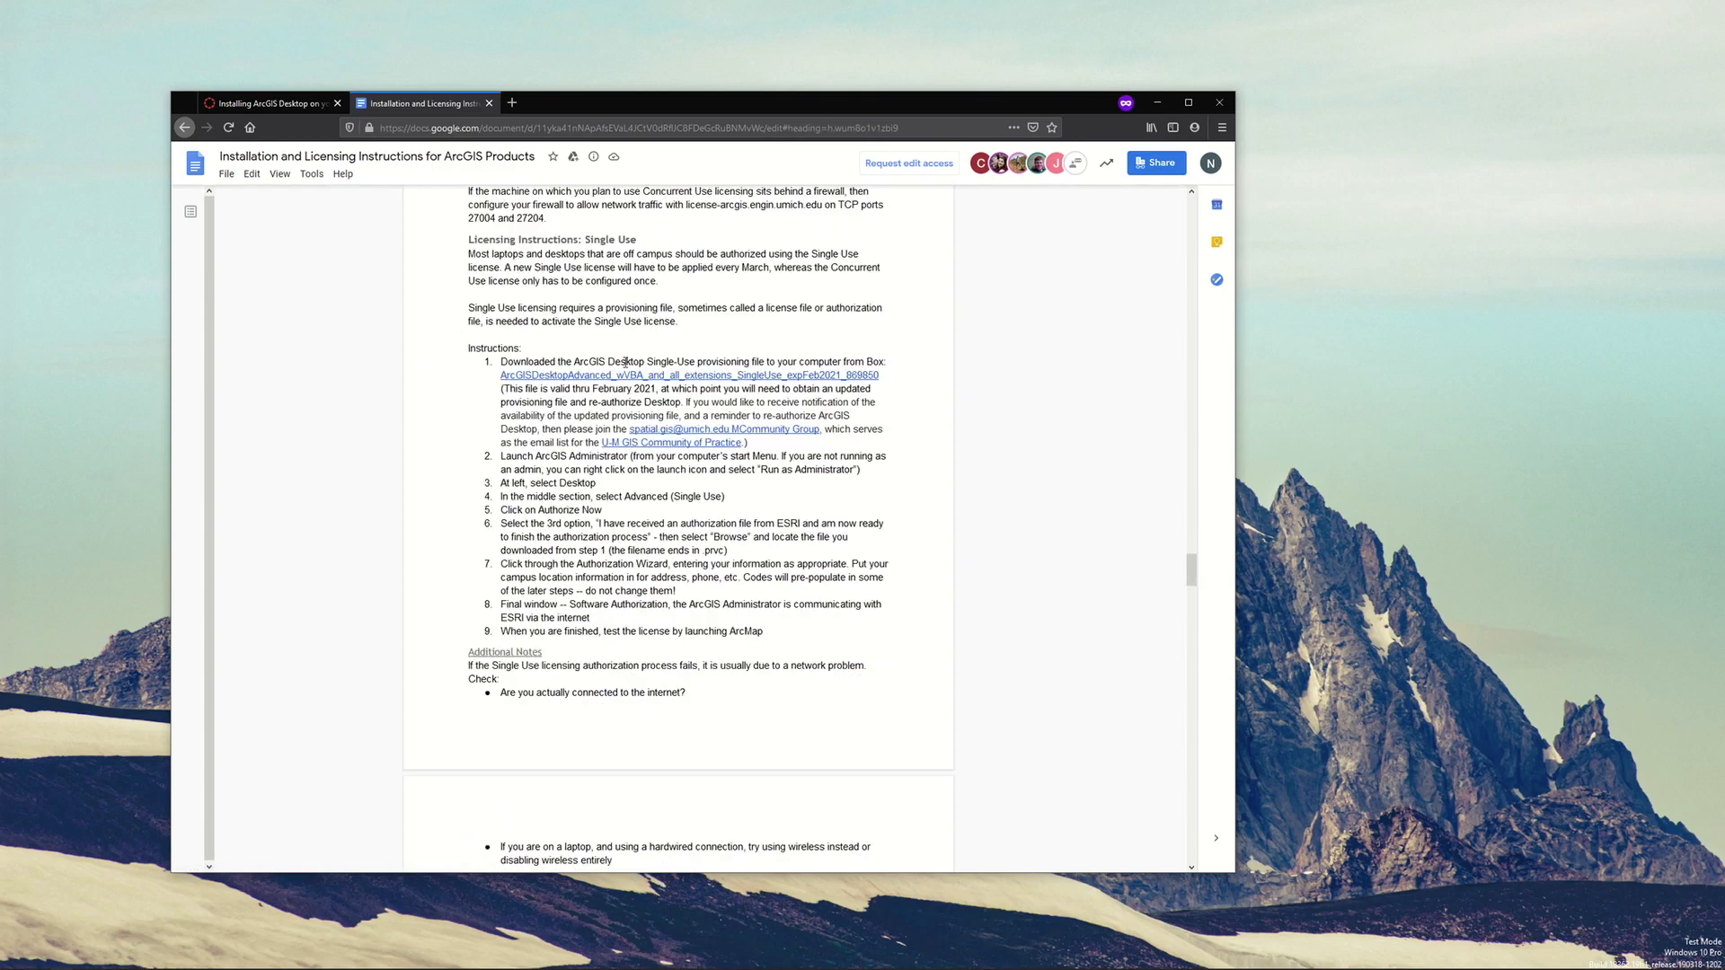
Download the ArcGIS Desktop Single-Use provisioning file from its linked Box page and open it with SoftwareAuthorization.exe
{"action": "left_click_drag", "start_coordinate": [493, 348], "coordinate": [708, 566]}
{"action": "left_click", "coordinate": [708, 566]}
{"action": "left_click", "coordinate": [697, 378]}
{"action": "left_click", "coordinate": [670, 419]}
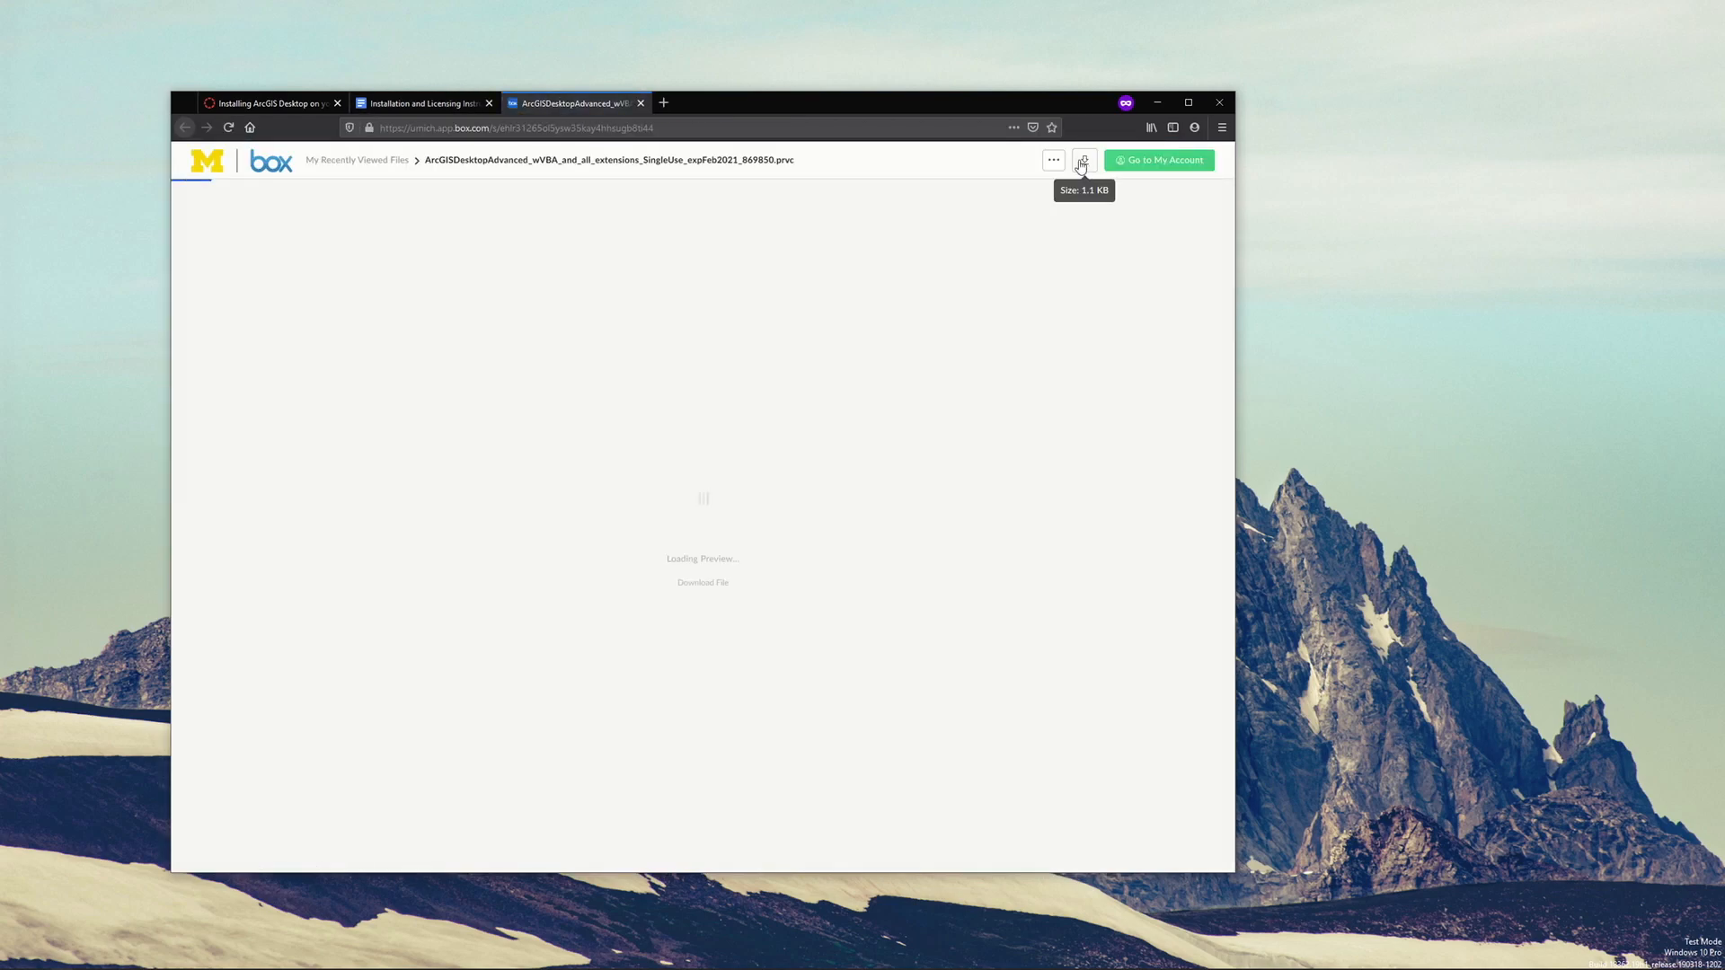
{"action": "left_click", "coordinate": [1085, 170]}
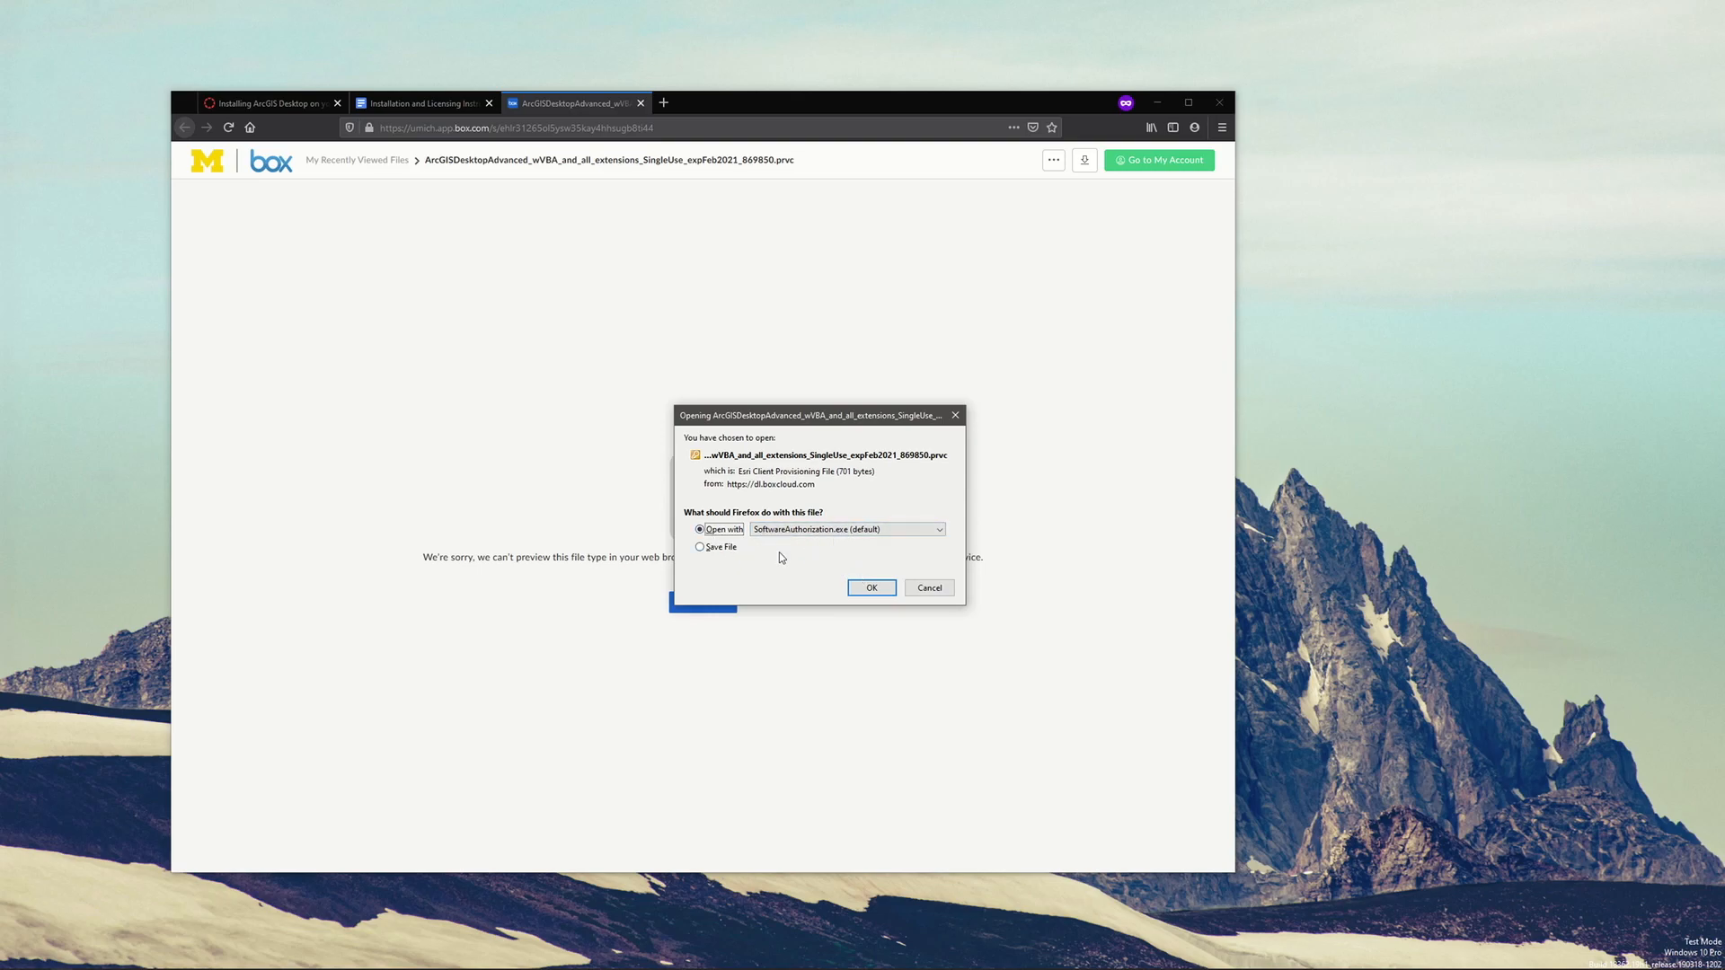
{"action": "left_click", "coordinate": [872, 587]}
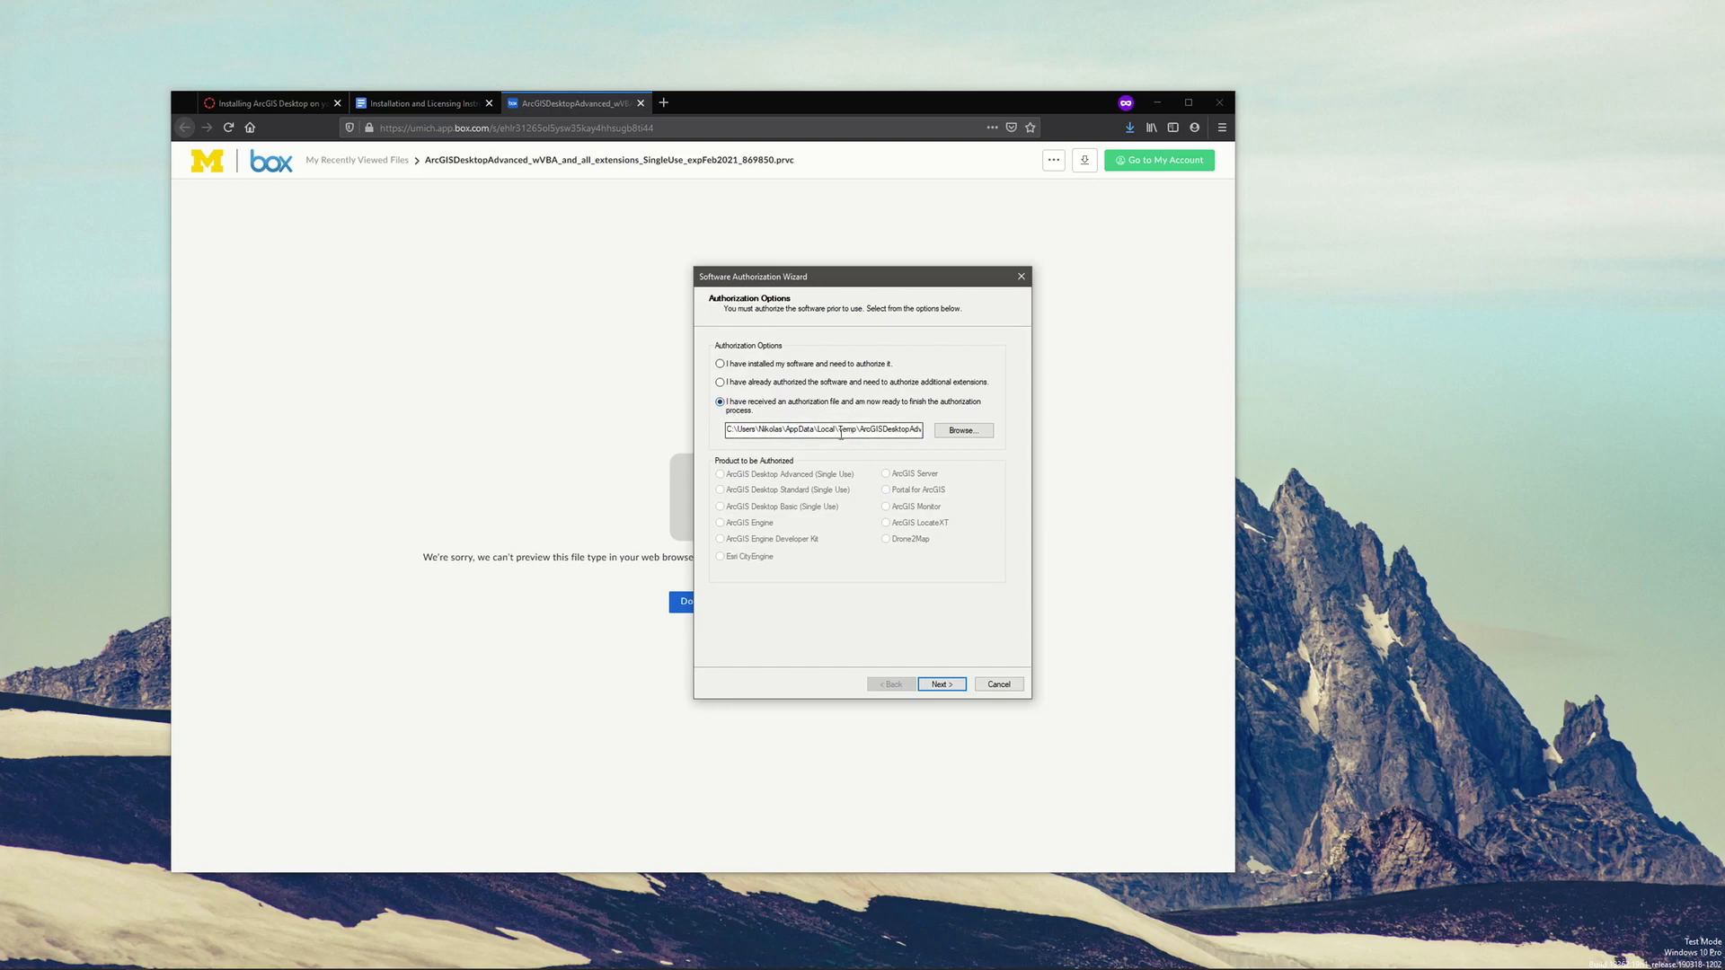
Proceed with the received authorization file and choose to authorize with Esri now using the Internet
{"action": "double_click", "coordinate": [820, 430]}
{"action": "left_click", "coordinate": [939, 686]}
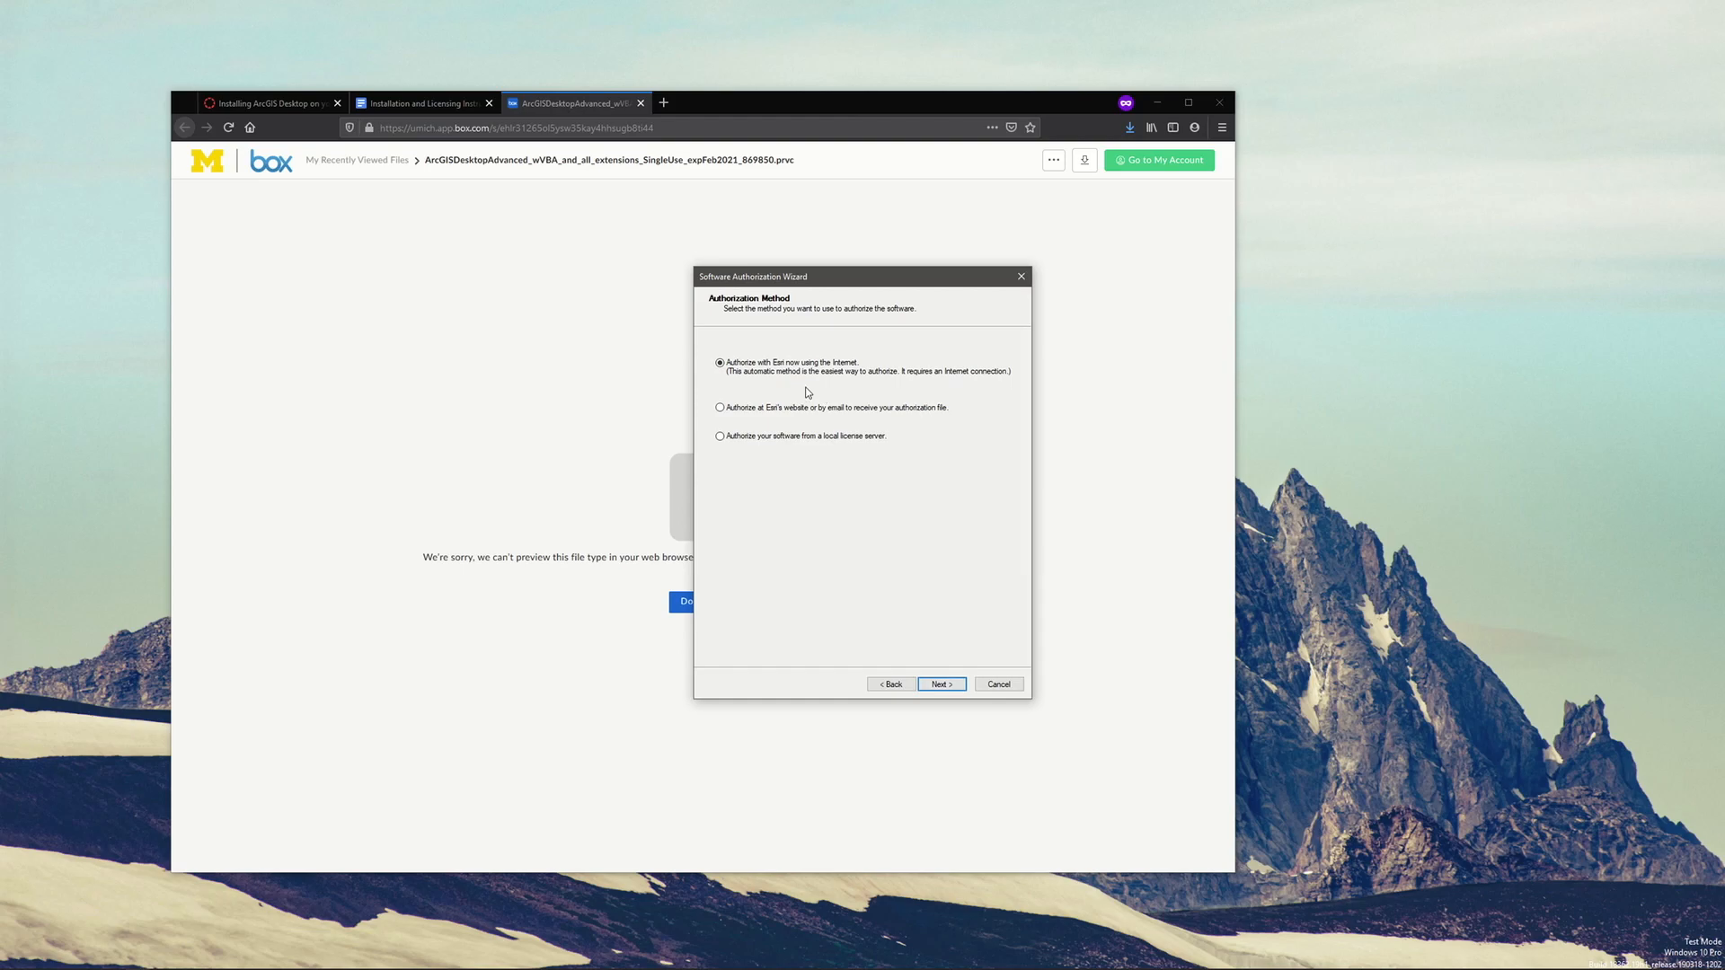
{"action": "left_click", "coordinate": [939, 685]}
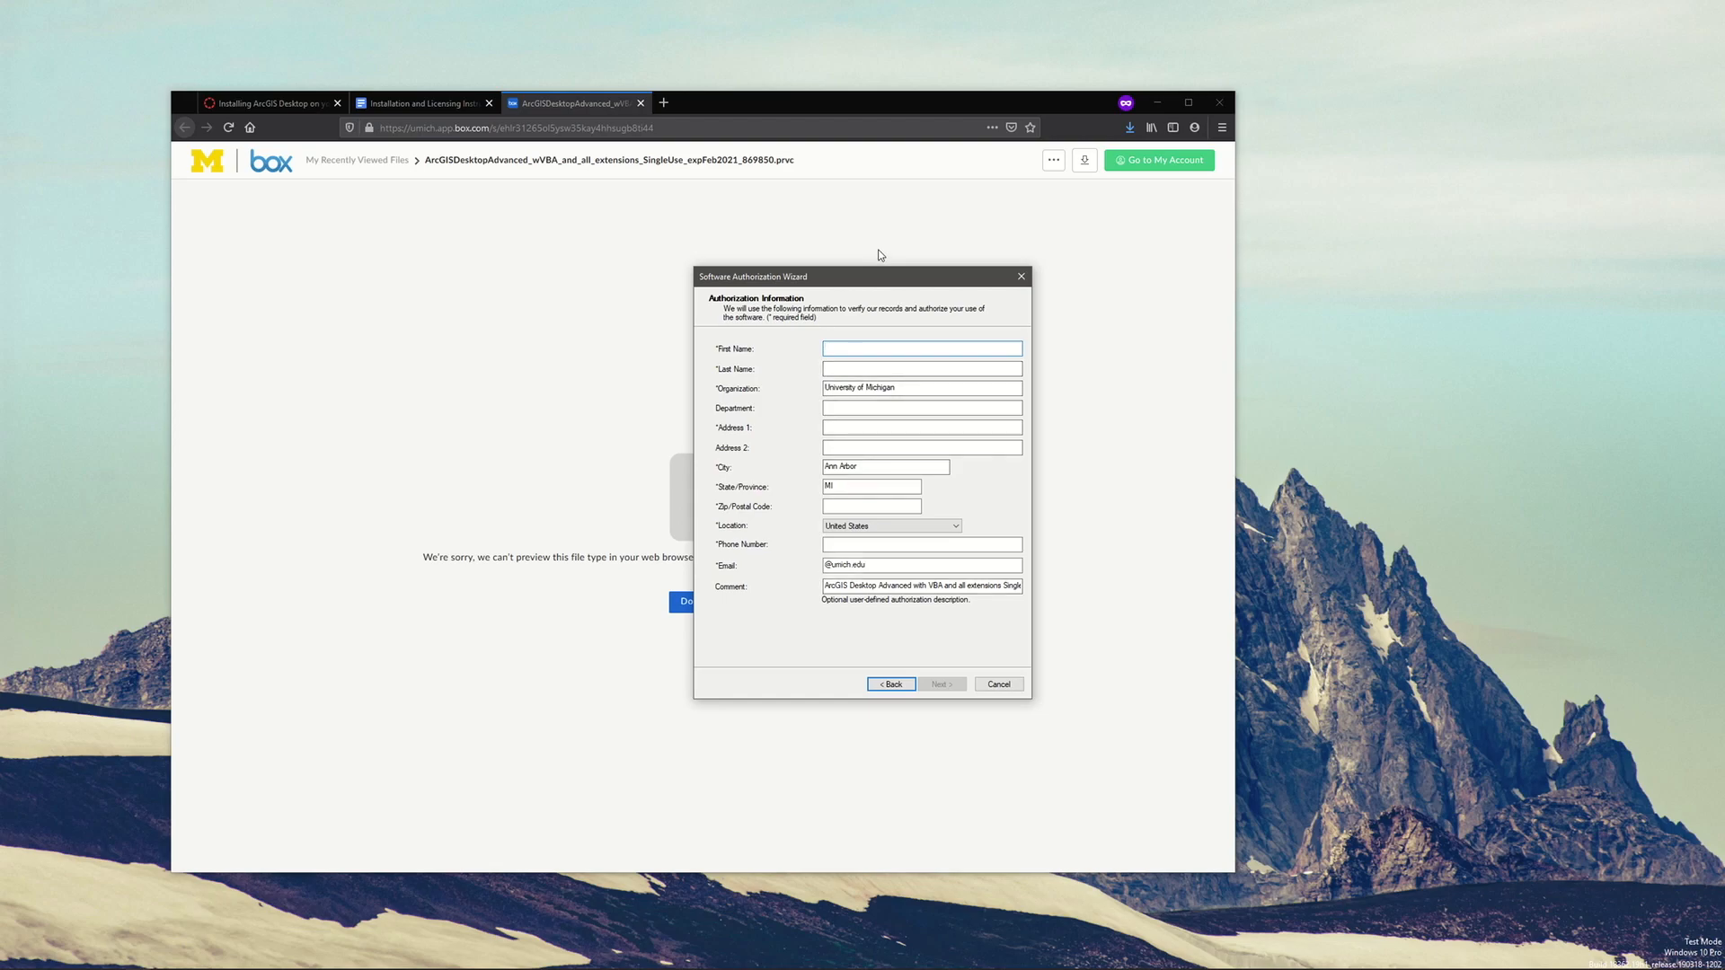
Fill in the required name, address, postal code, phone and e-mail details on the authorization form and proceed
{"action": "type", "text": "Nikolas"}
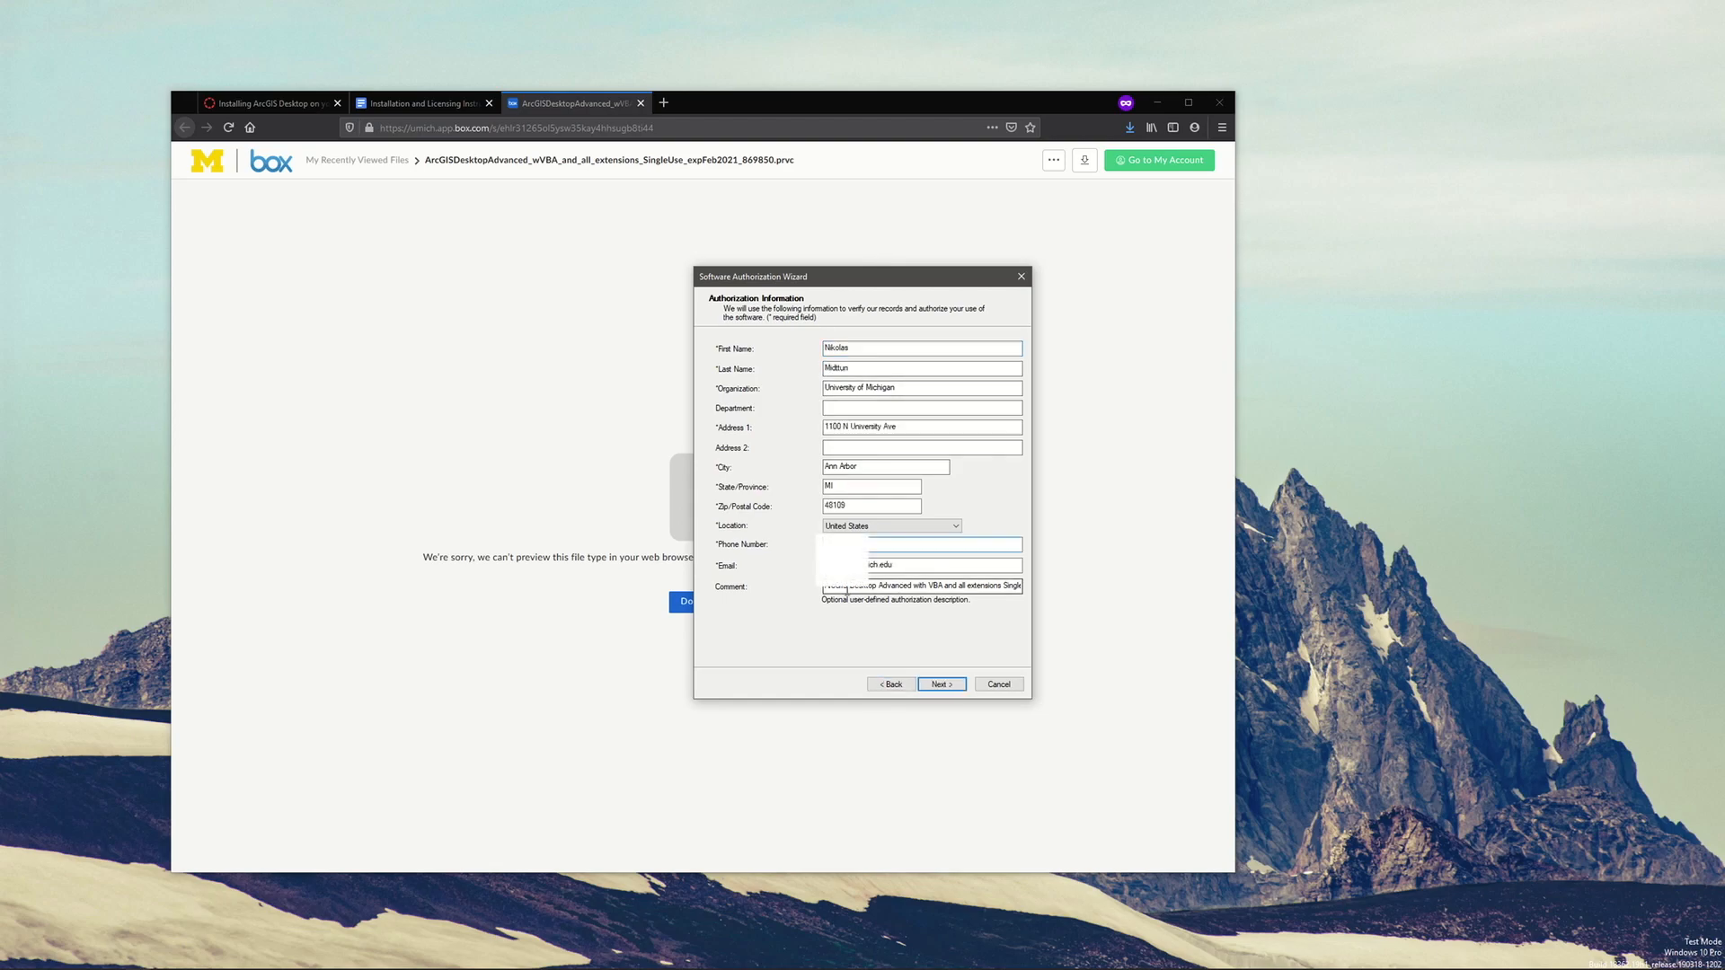
{"action": "left_click", "coordinate": [941, 686]}
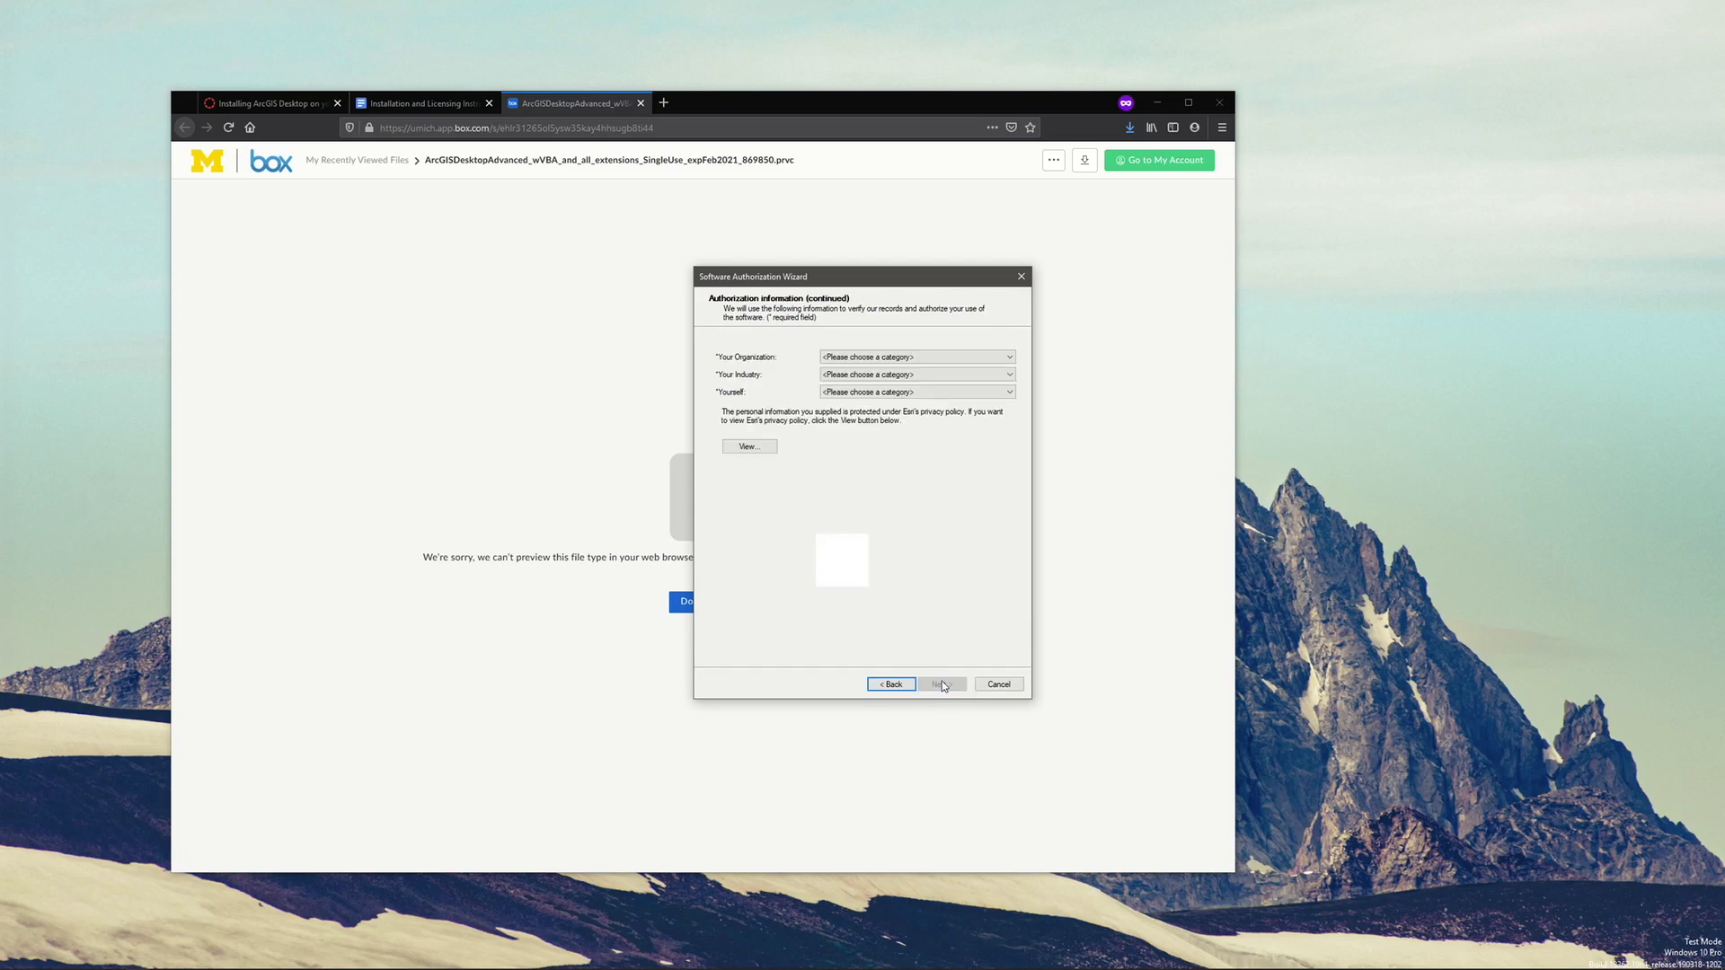
Set the organization to Education-Student, the industry to Higher Education and yourself to Student, and proceed
{"action": "left_click", "coordinate": [887, 356]}
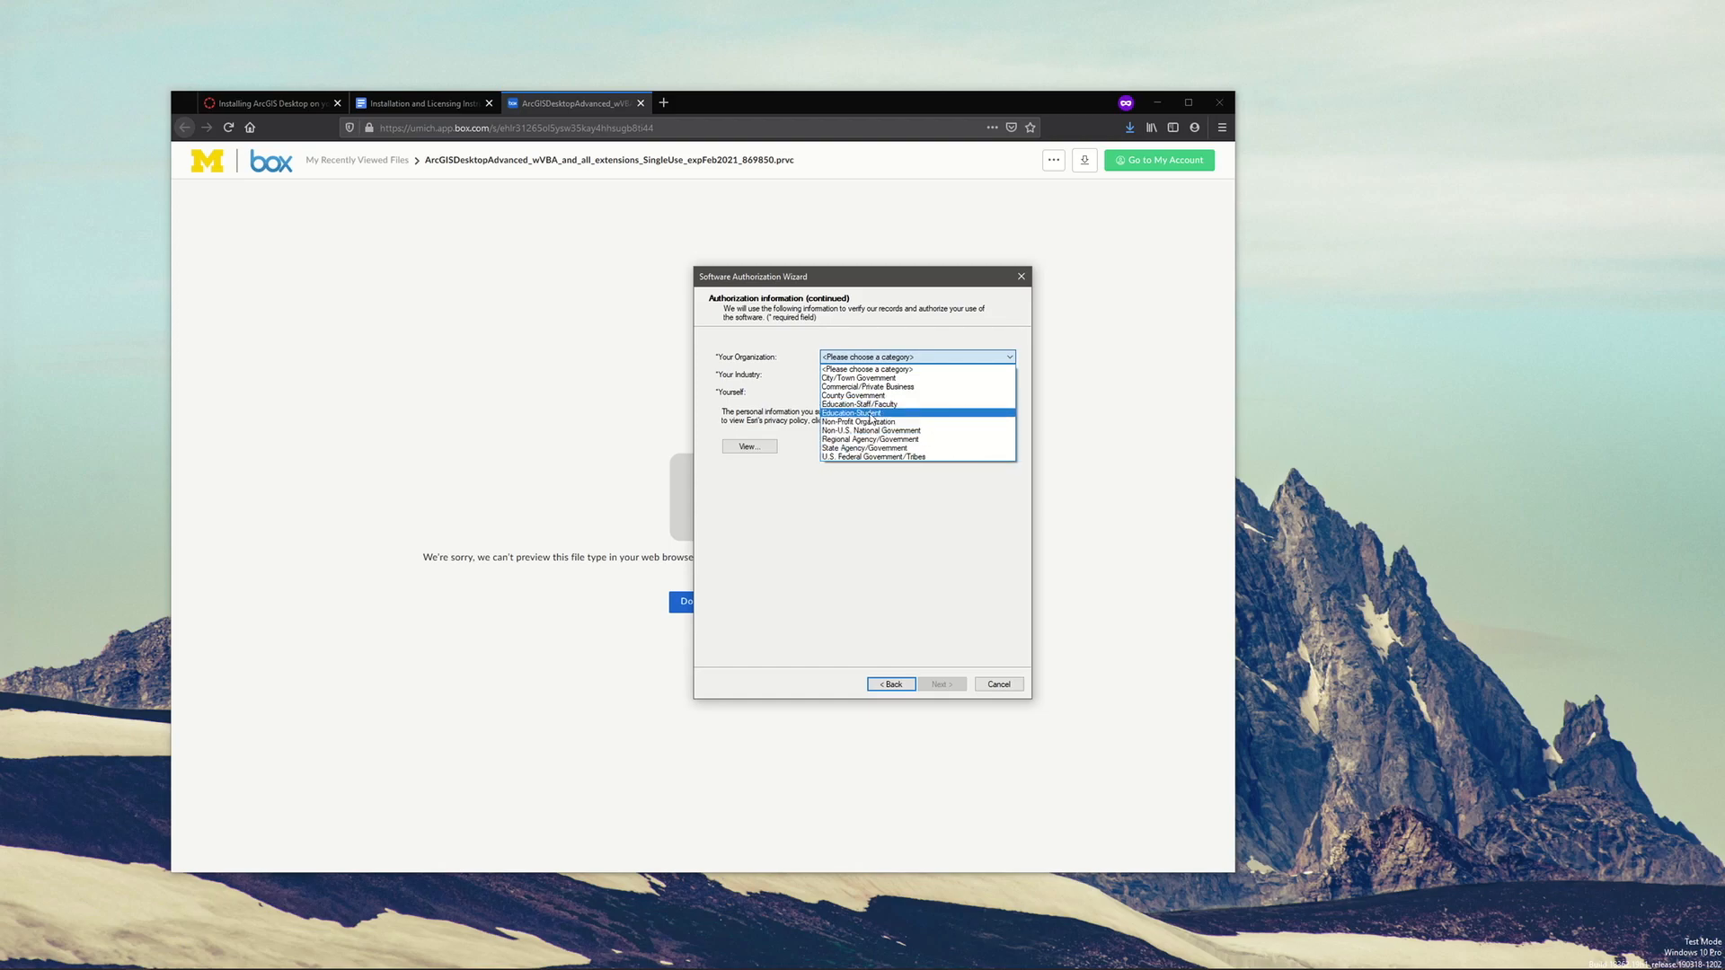
{"action": "left_click", "coordinate": [852, 413]}
{"action": "left_click", "coordinate": [845, 378]}
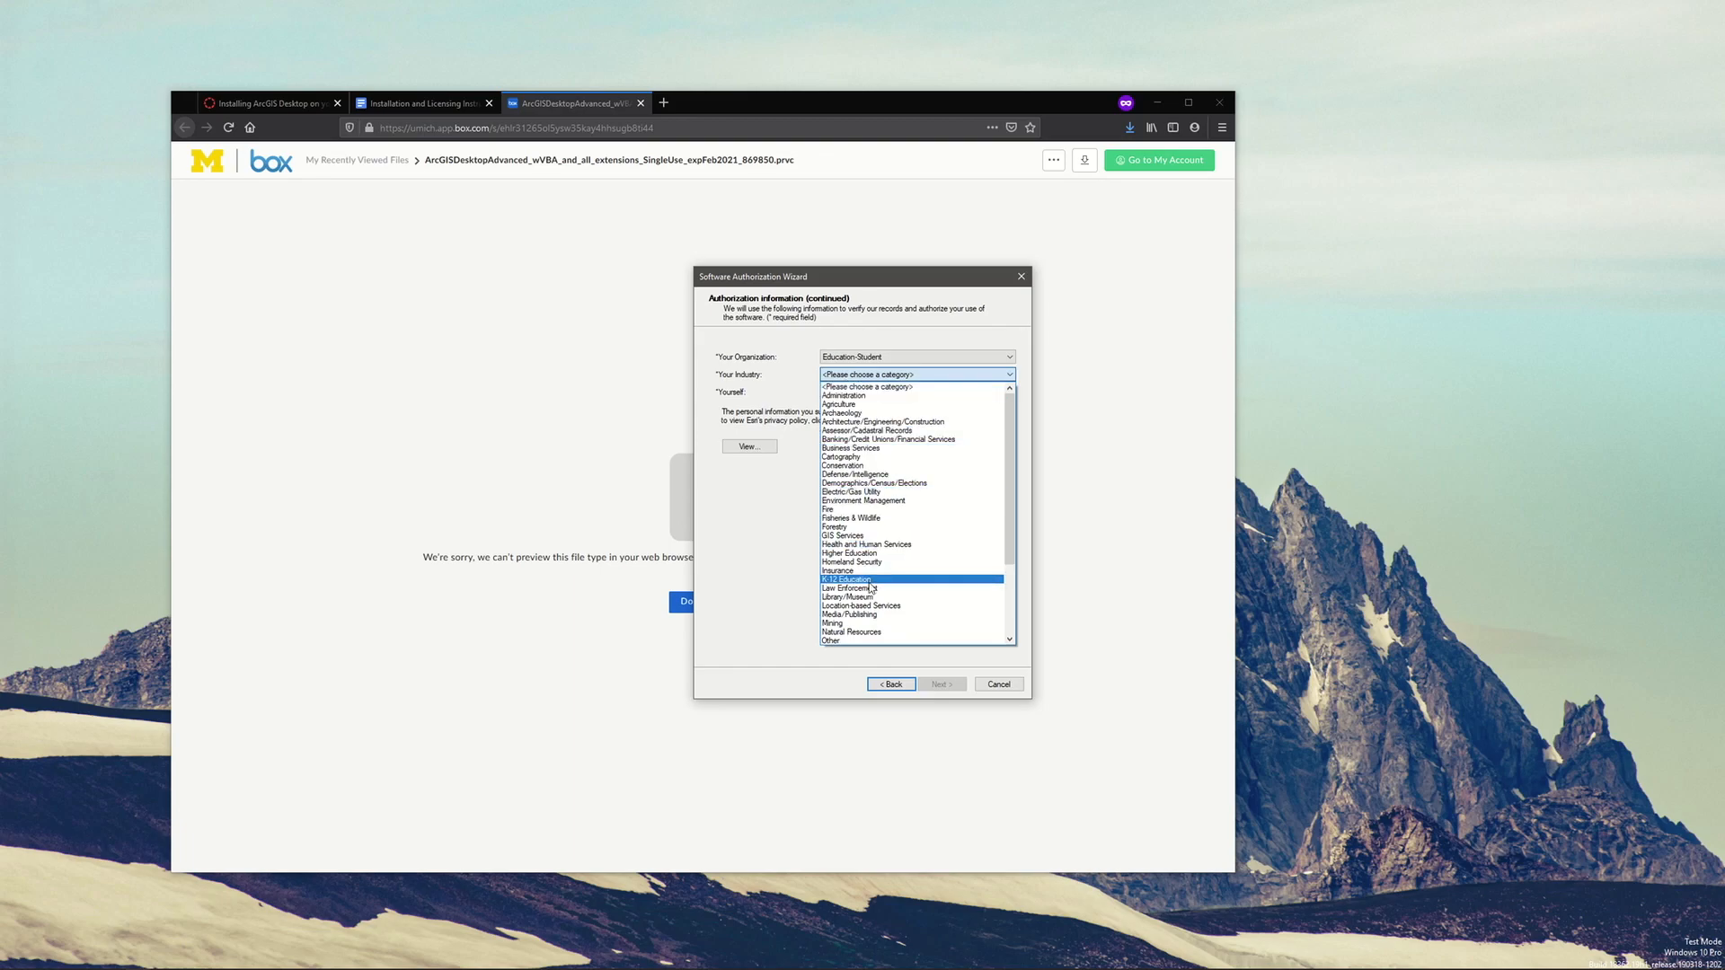
{"action": "left_click", "coordinate": [864, 553]}
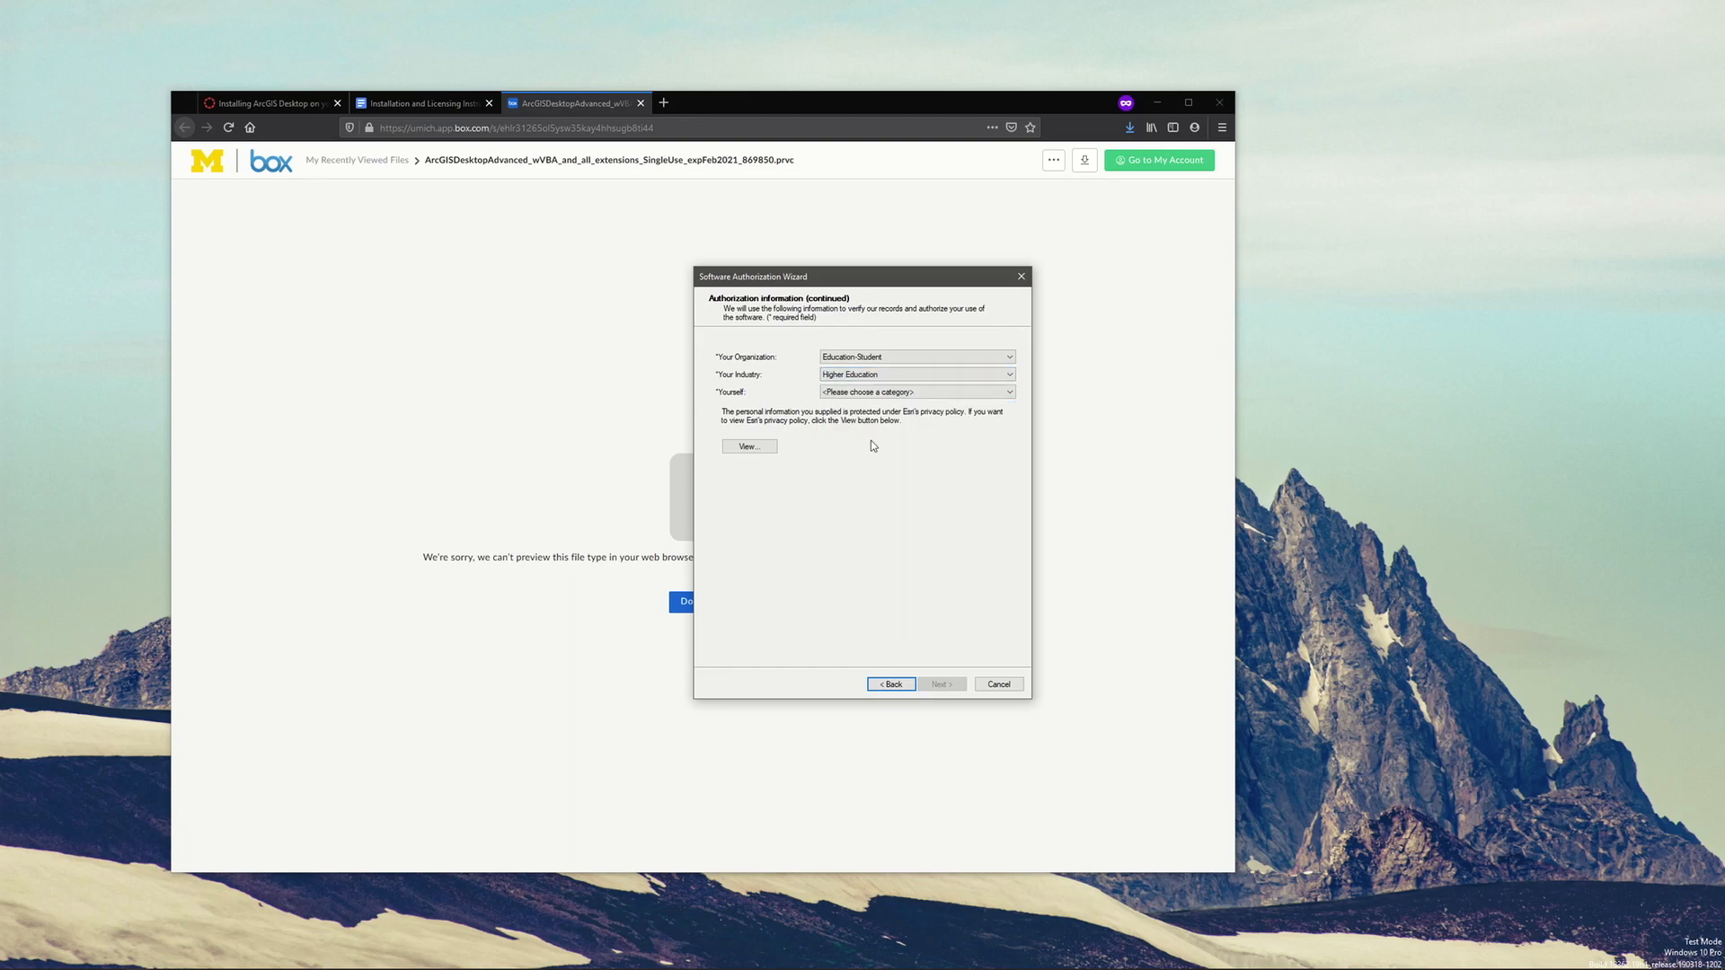
{"action": "left_click", "coordinate": [845, 393]}
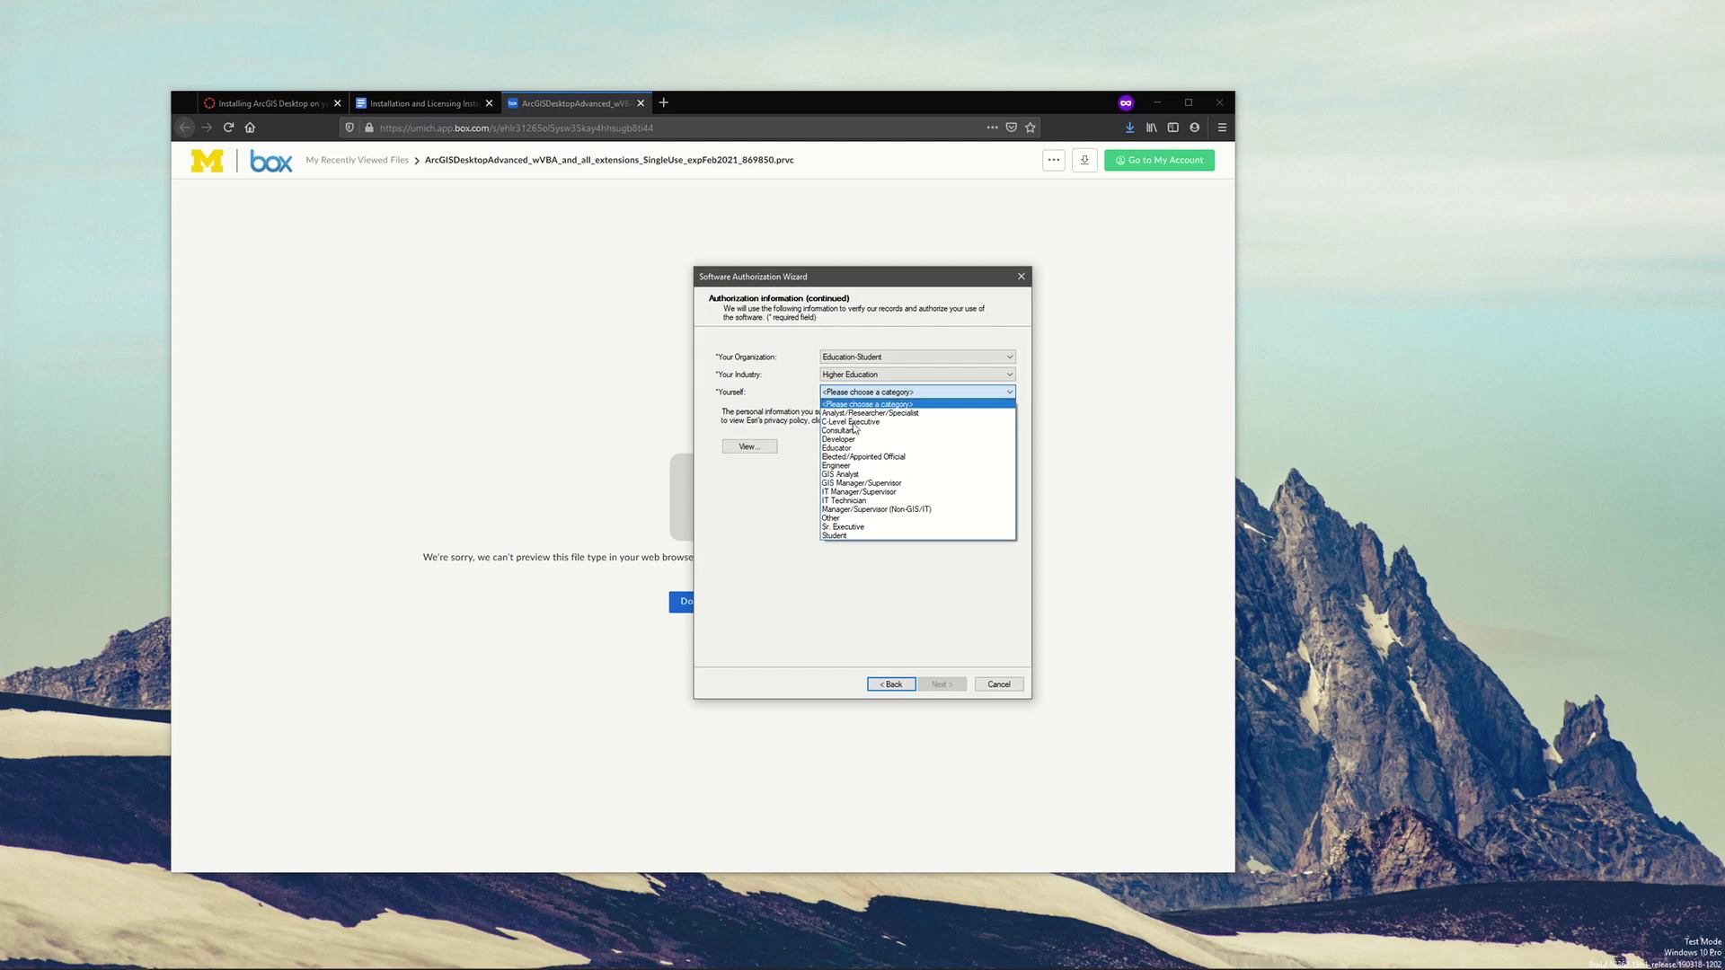
{"action": "left_click", "coordinate": [833, 537]}
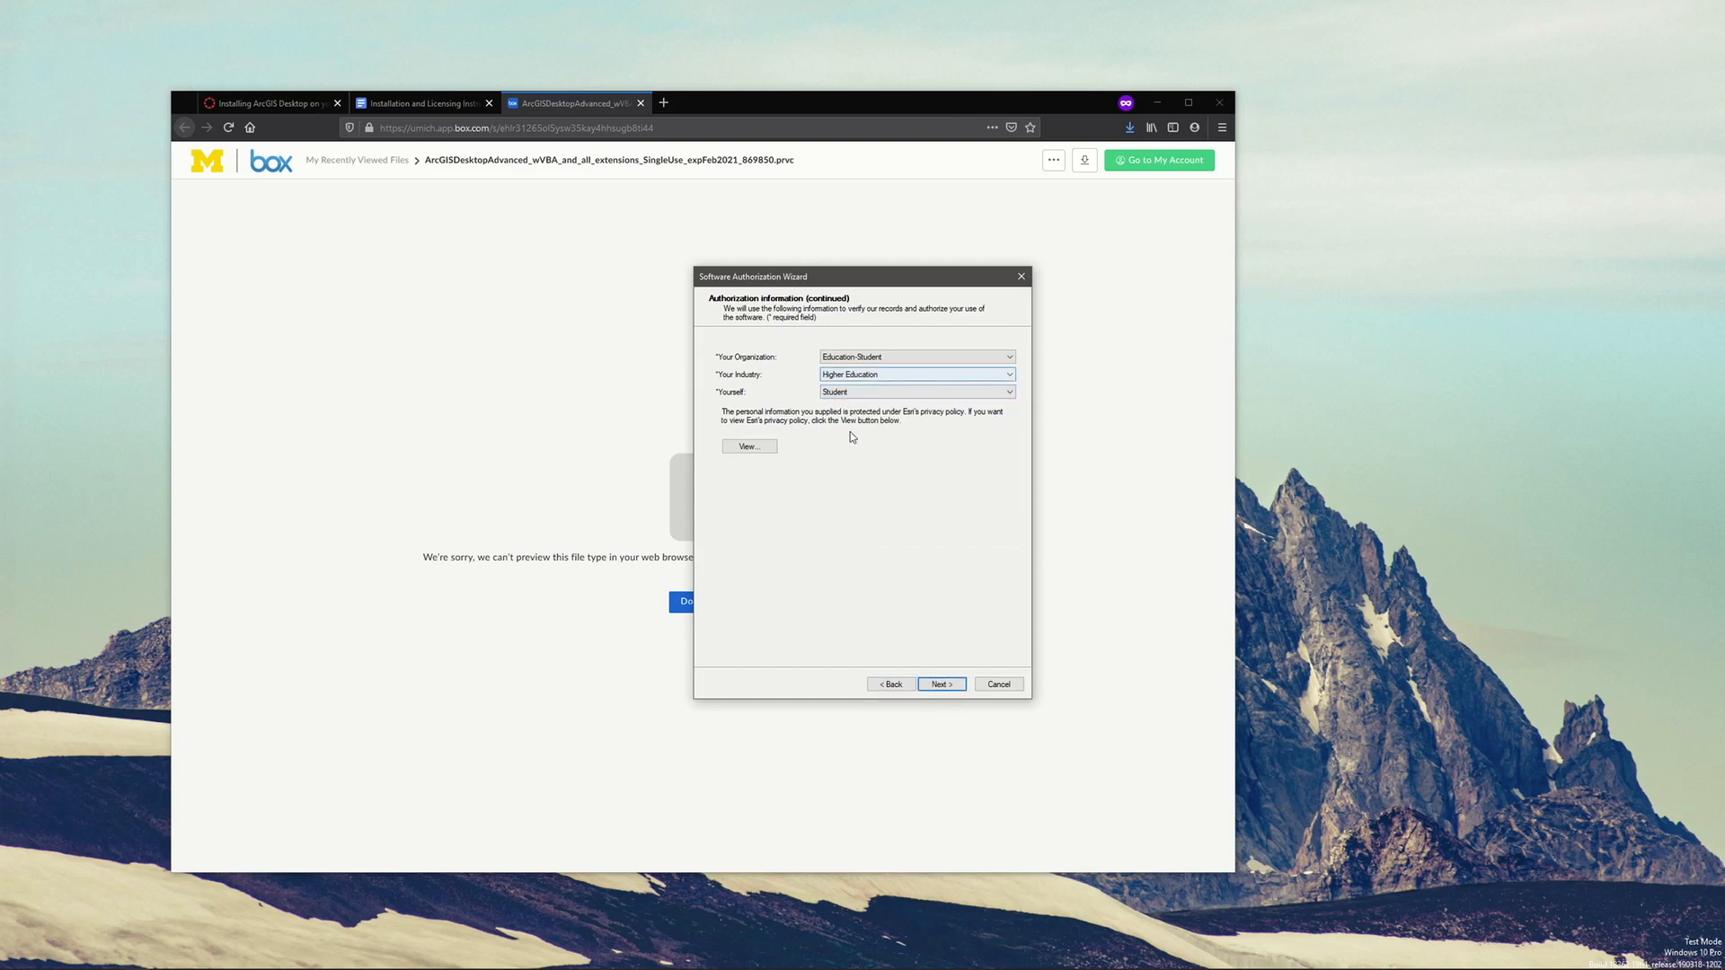
{"action": "left_click", "coordinate": [940, 687]}
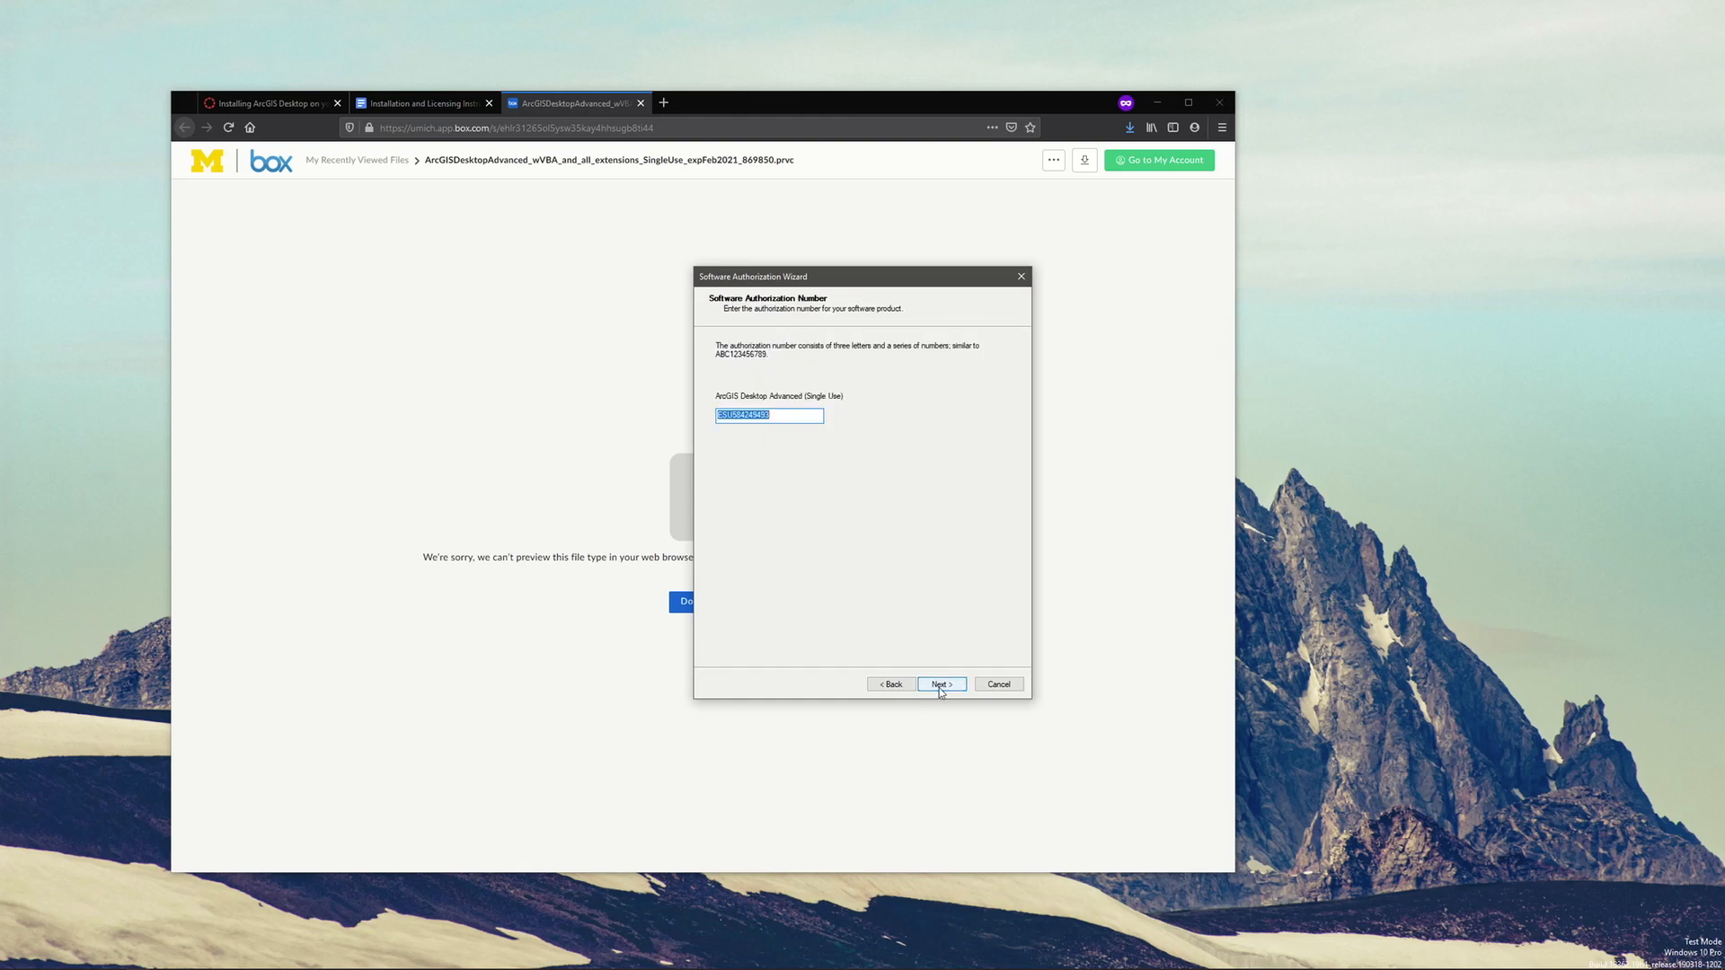
Keep the prefilled authorization numbers for ArcGIS Desktop Advanced and its extensions, add no evaluation extensions, and finish the software authorization
{"action": "left_click", "coordinate": [777, 416]}
{"action": "left_click_drag", "start_coordinate": [784, 414], "coordinate": [717, 407]}
{"action": "left_click", "coordinate": [929, 685]}
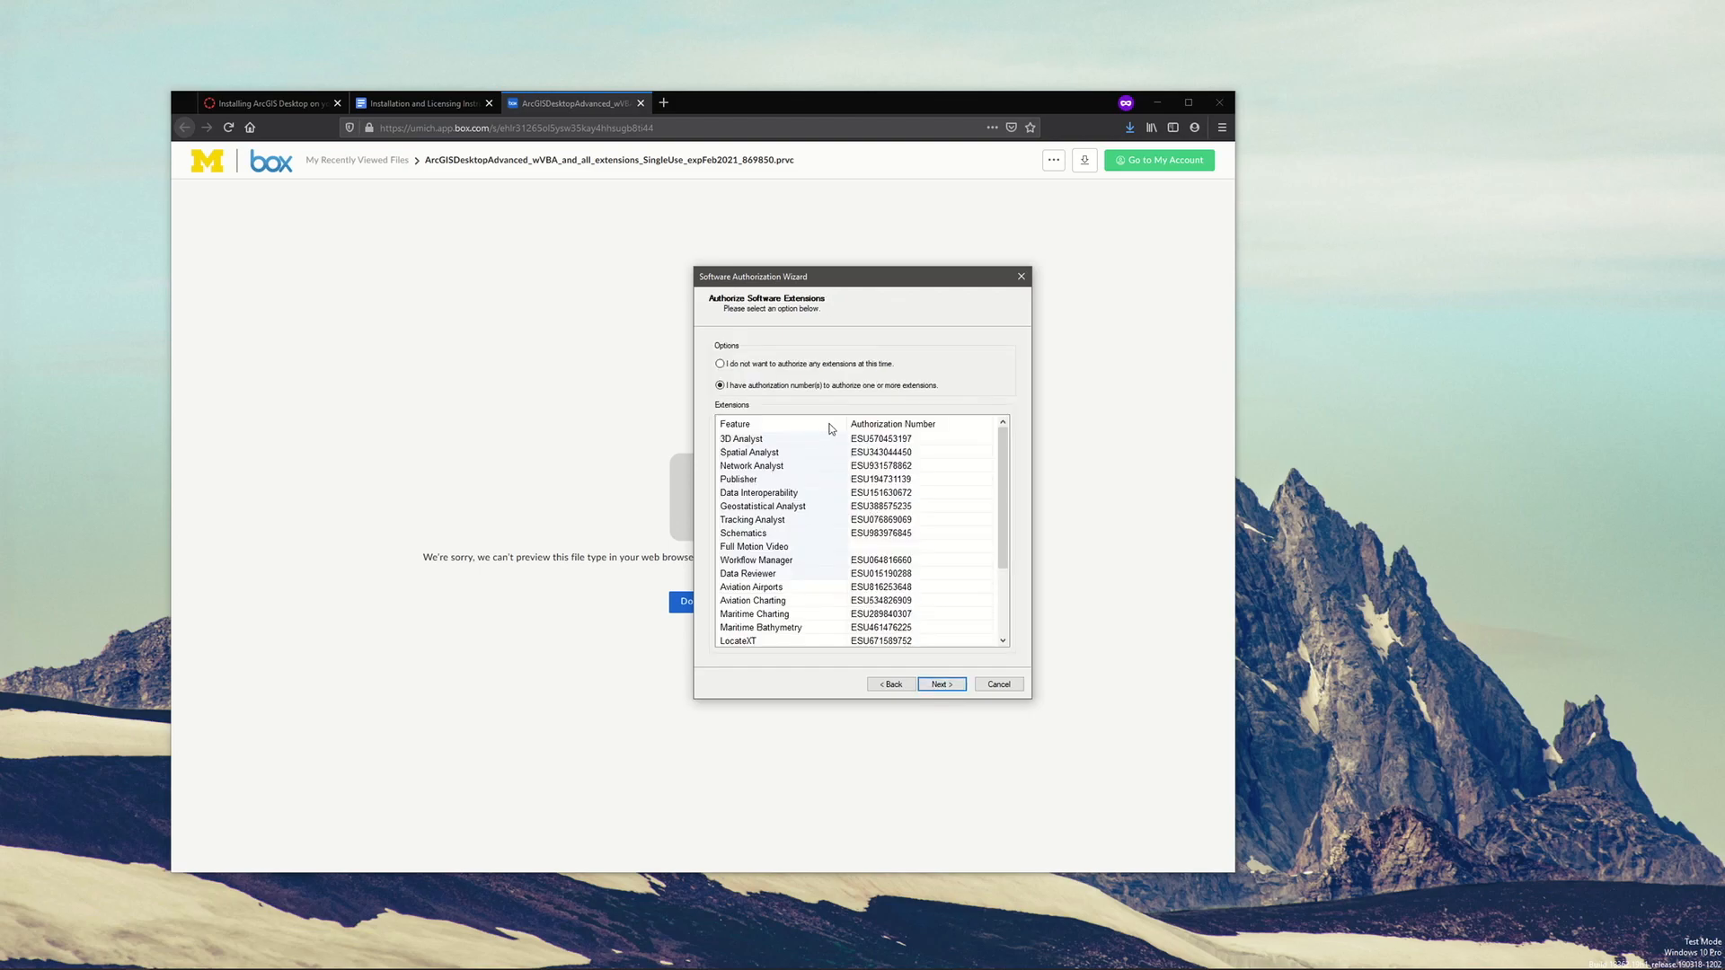
{"action": "left_click", "coordinate": [936, 687]}
{"action": "left_click", "coordinate": [947, 689]}
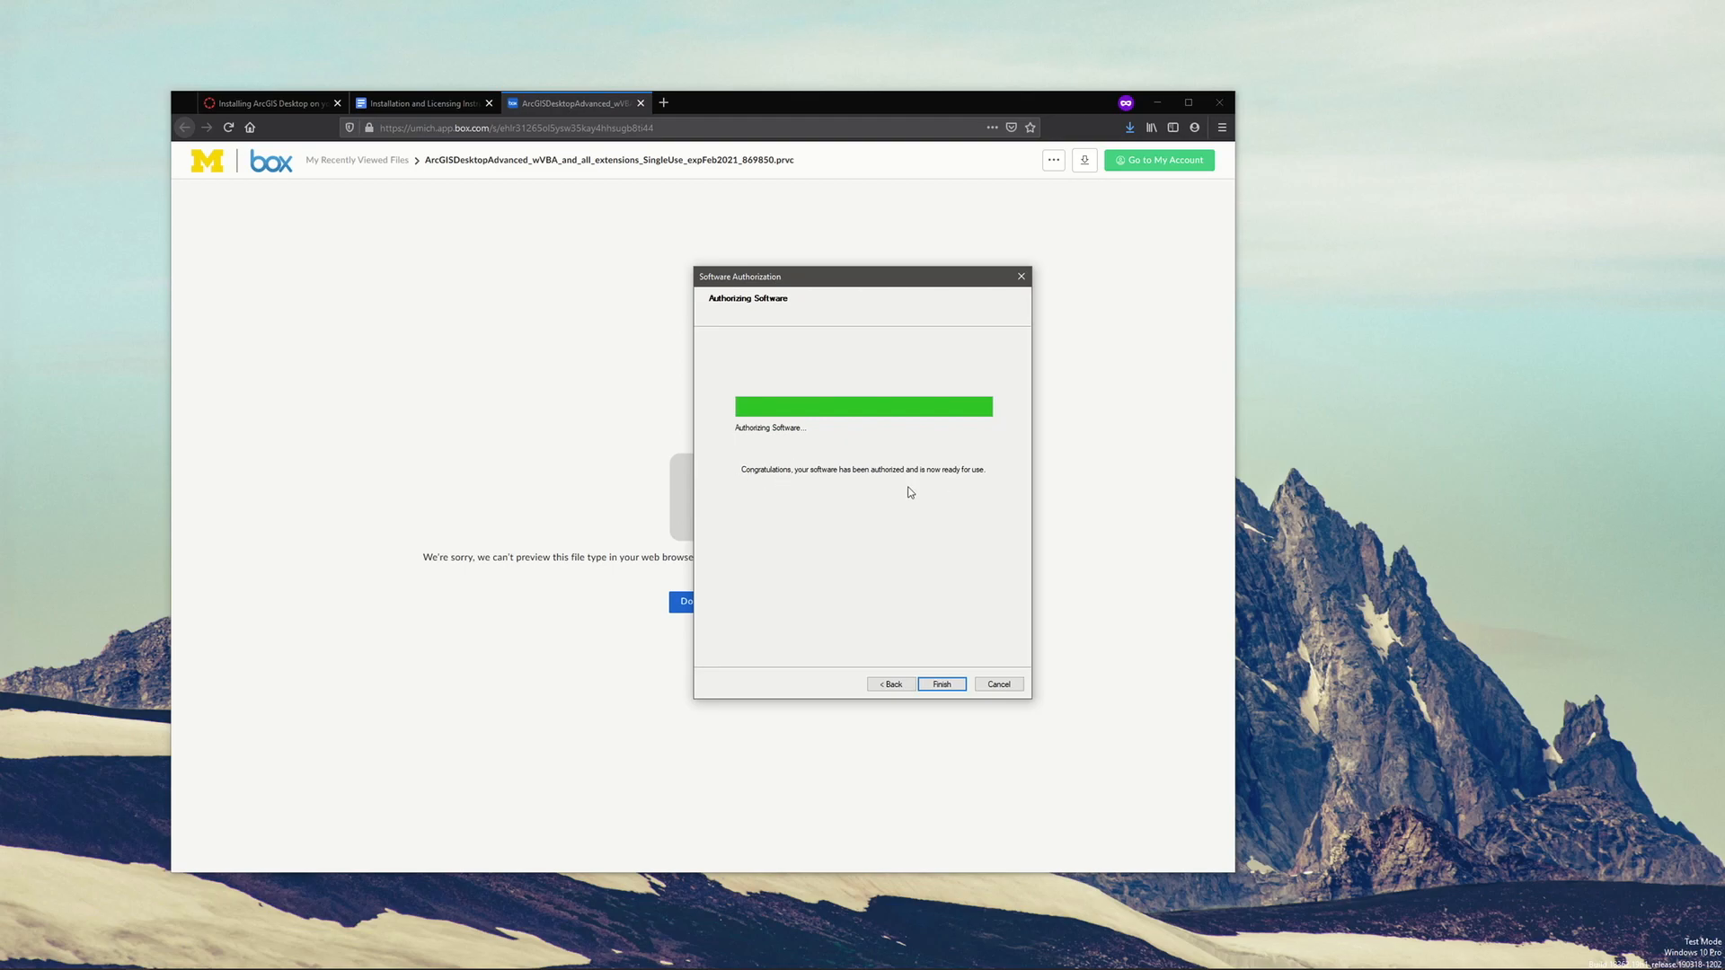
{"action": "left_click", "coordinate": [945, 686]}
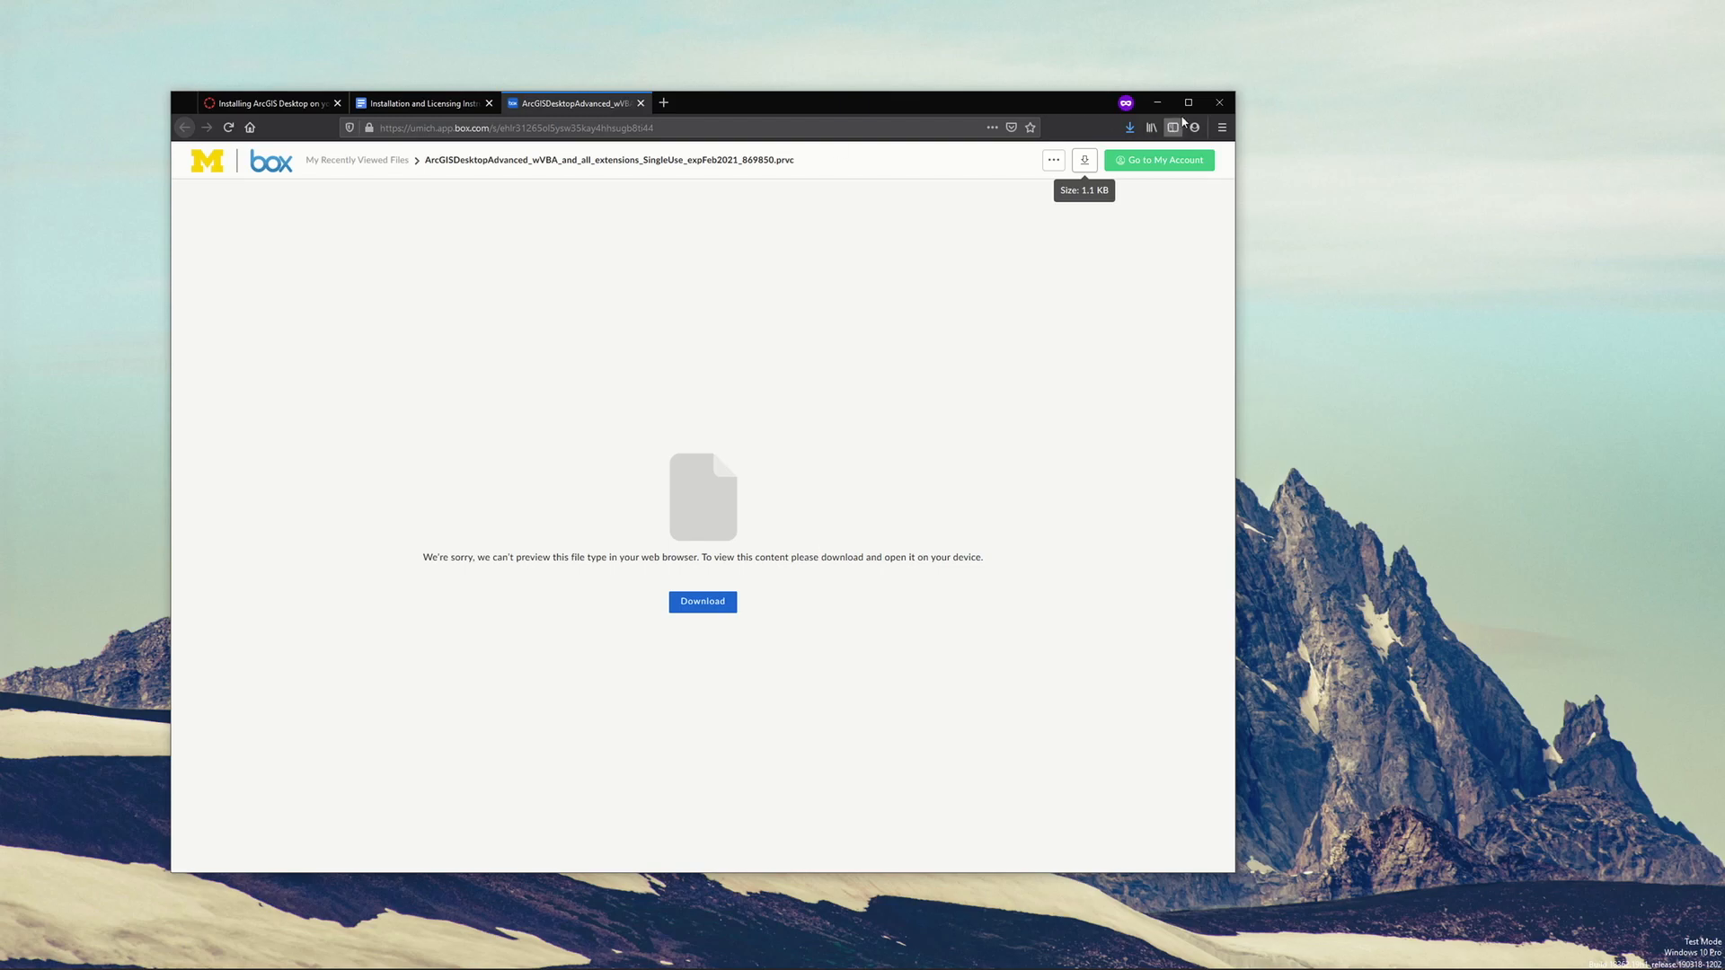
Minimize the browser and launch ArcMap 10.8 from the ArcGIS program folder, shifting its Getting Started dialog slightly
{"action": "left_click", "coordinate": [1158, 103]}
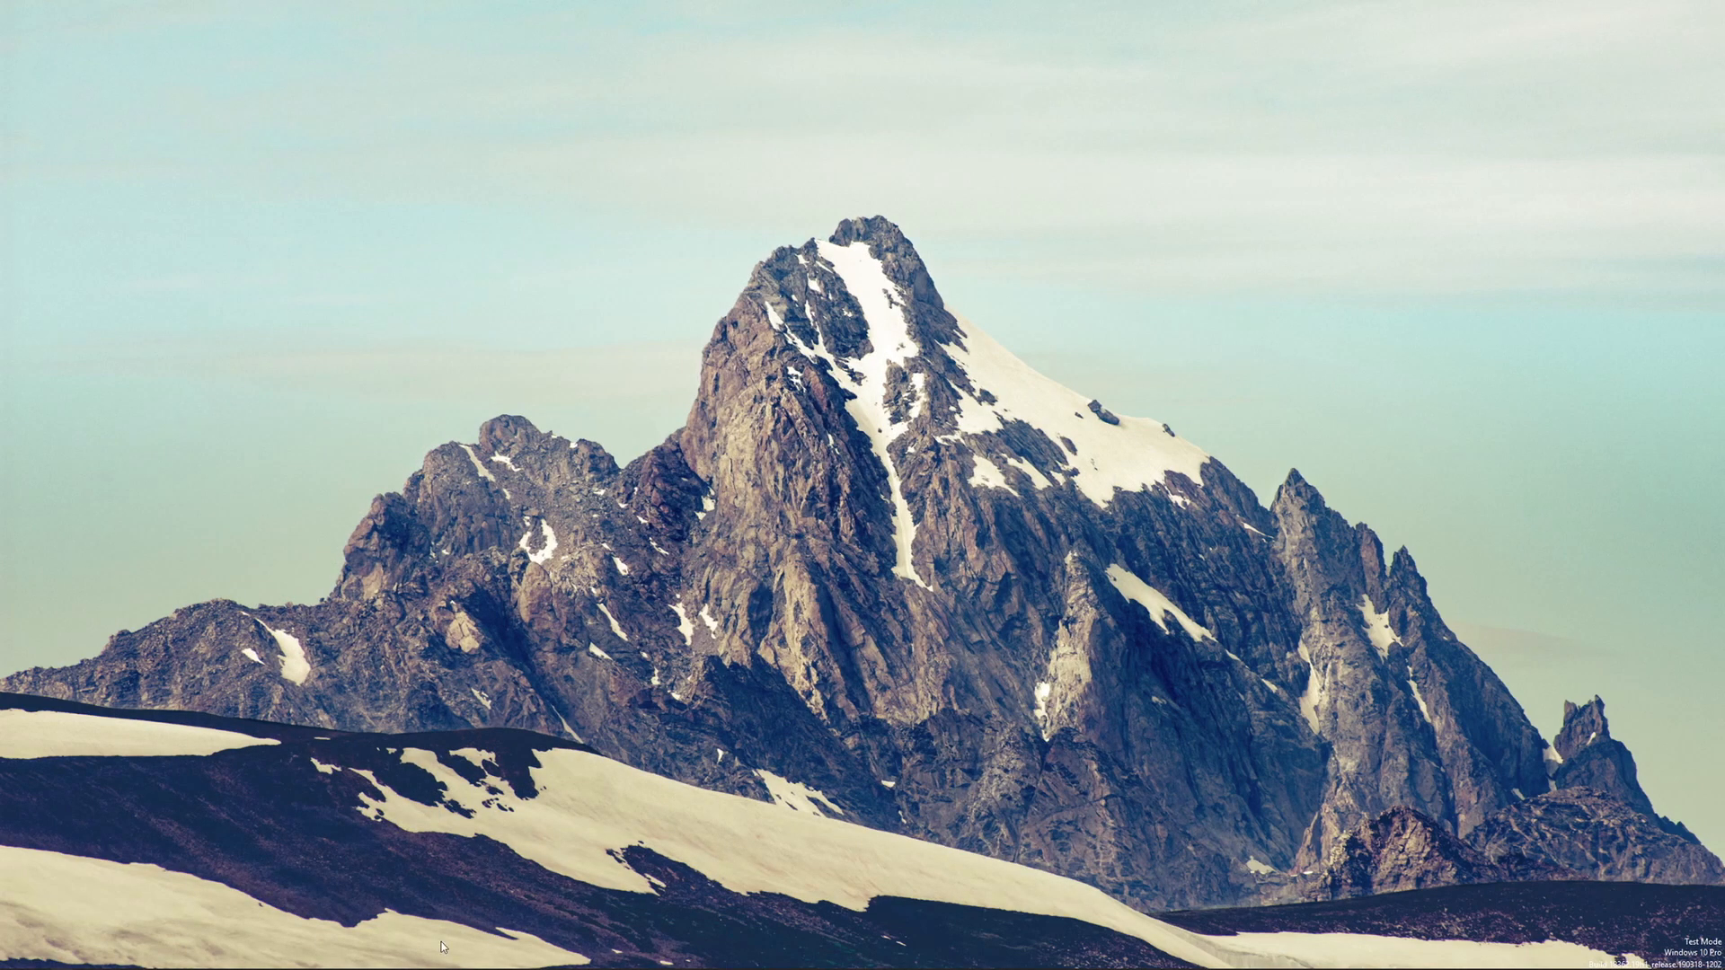
{"action": "left_click", "coordinate": [12, 959]}
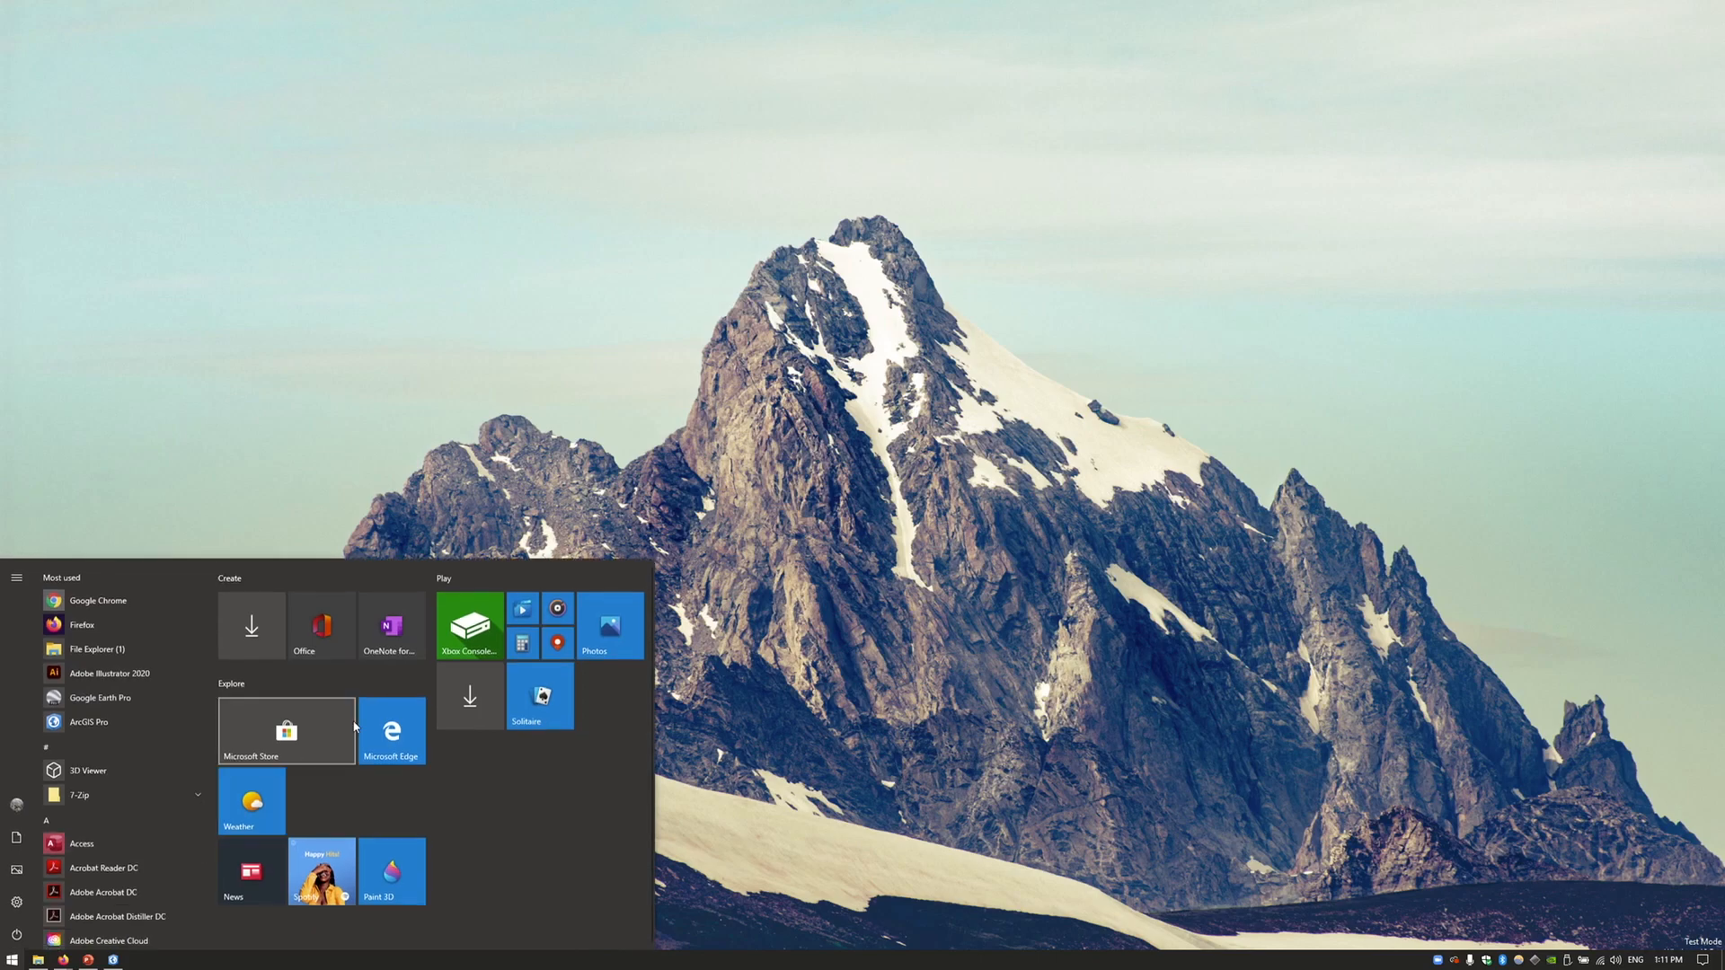
{"action": "scroll", "coordinate": [132, 724], "scroll_direction": "down", "scroll_amount": 3}
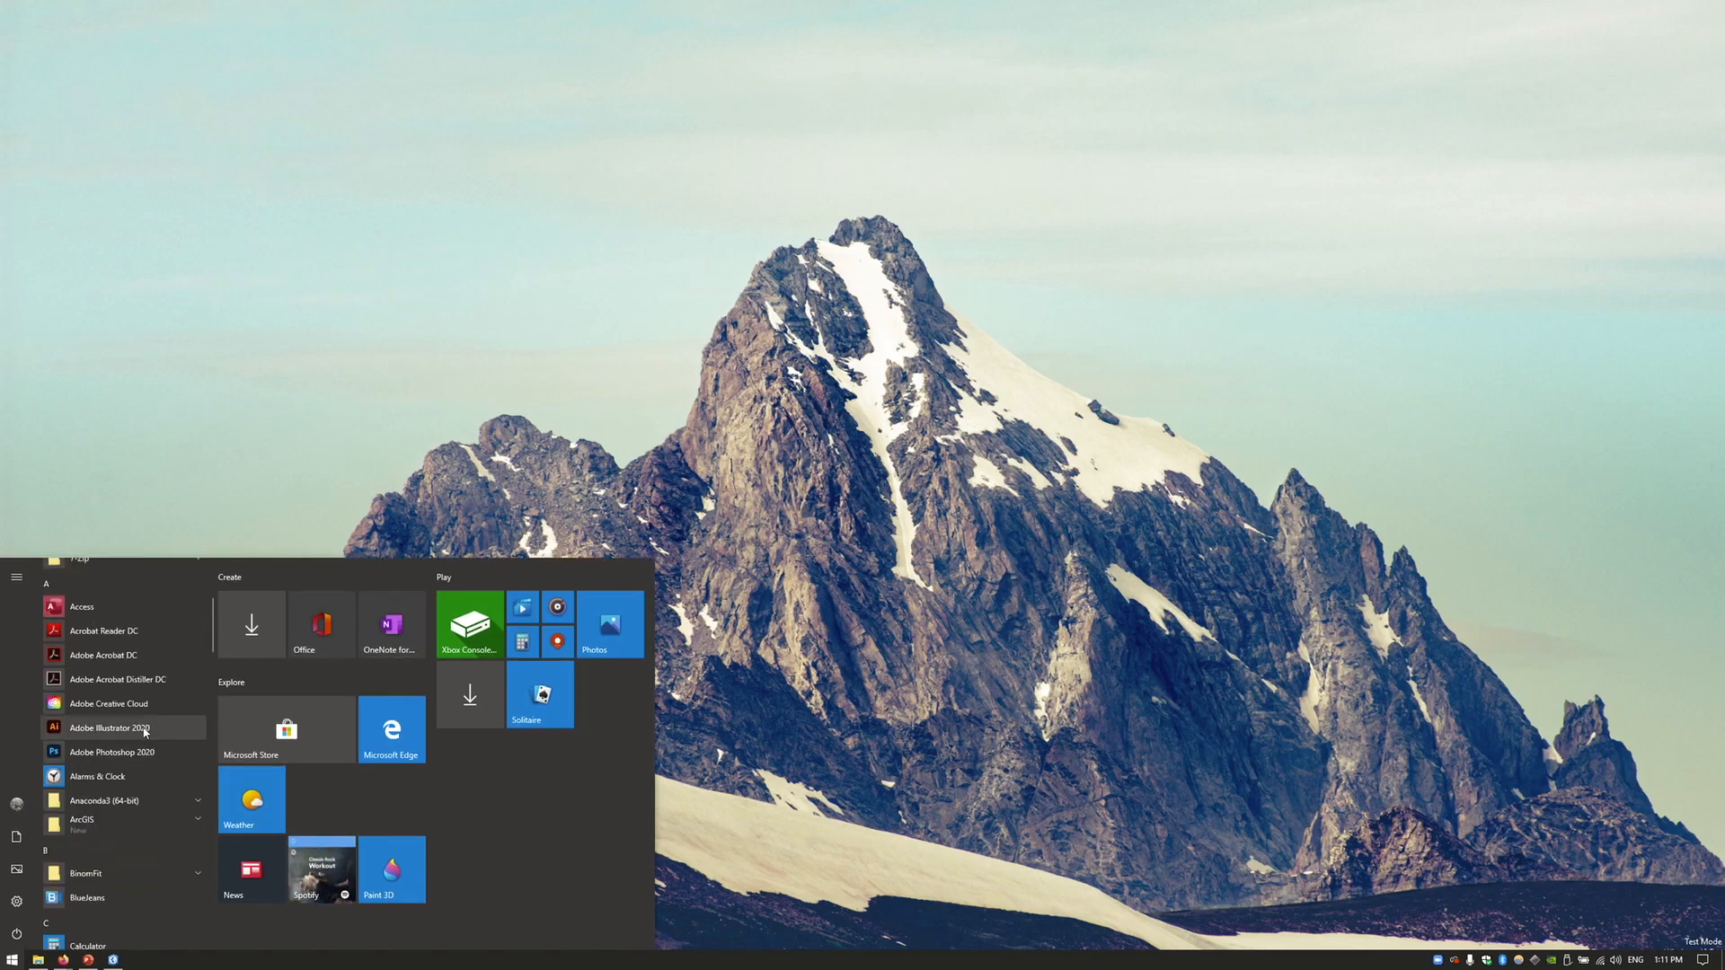
{"action": "left_click", "coordinate": [66, 833]}
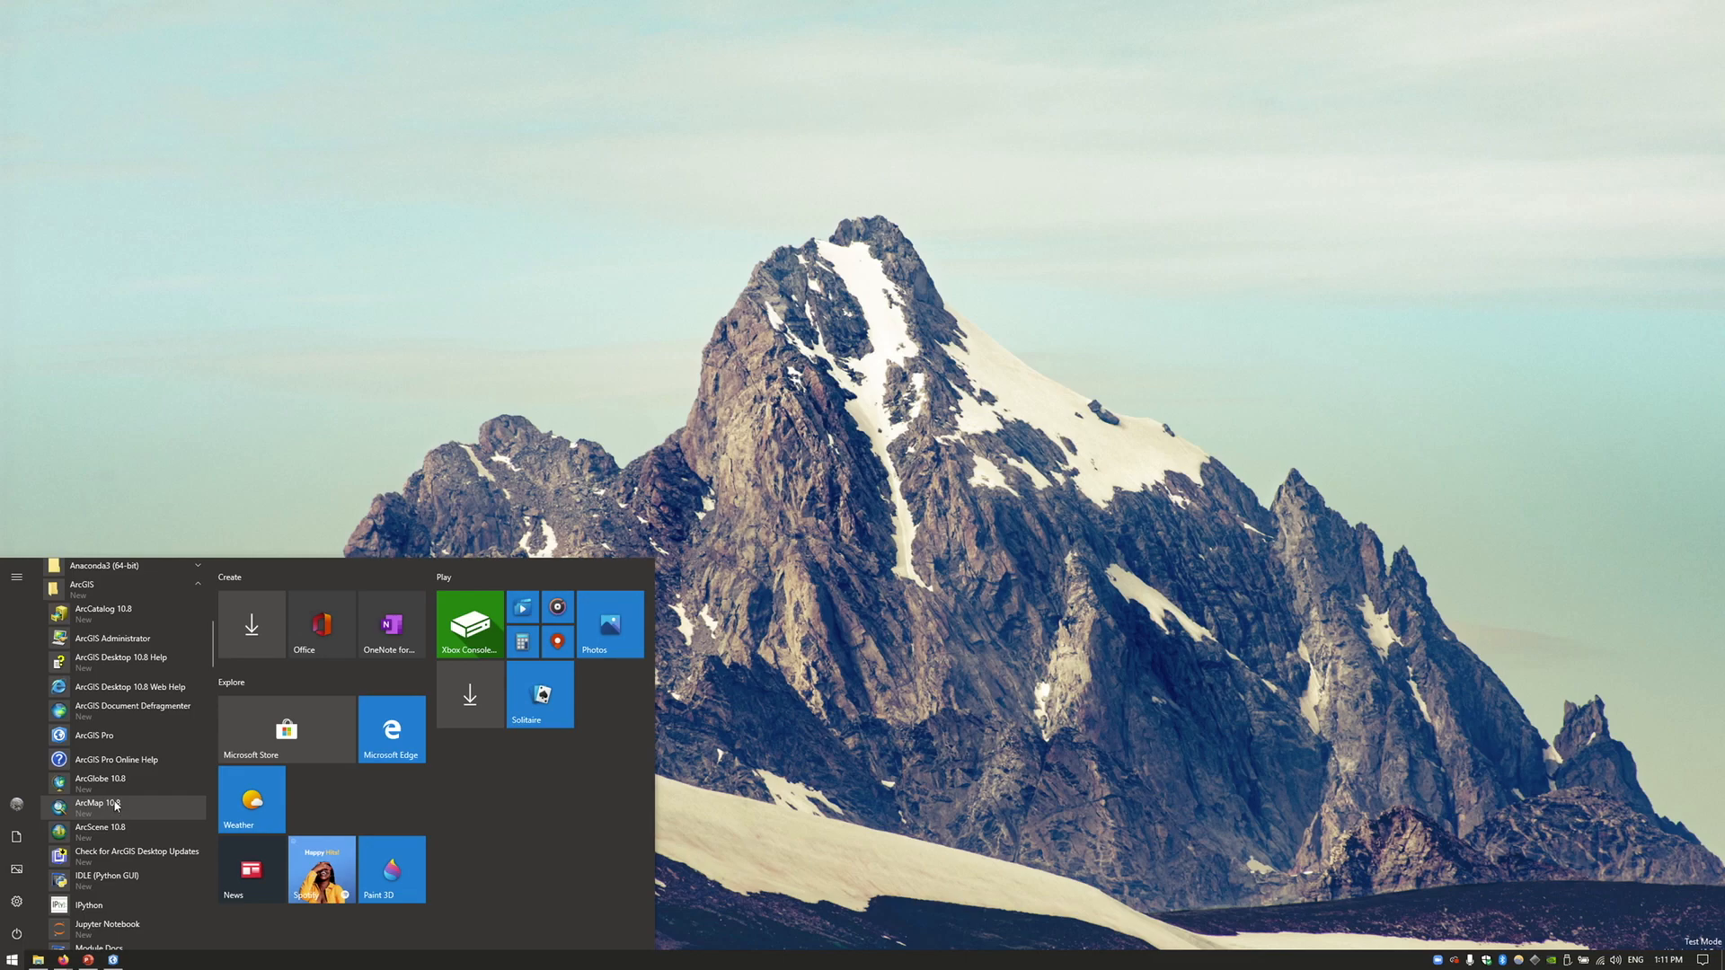
{"action": "left_click", "coordinate": [99, 811]}
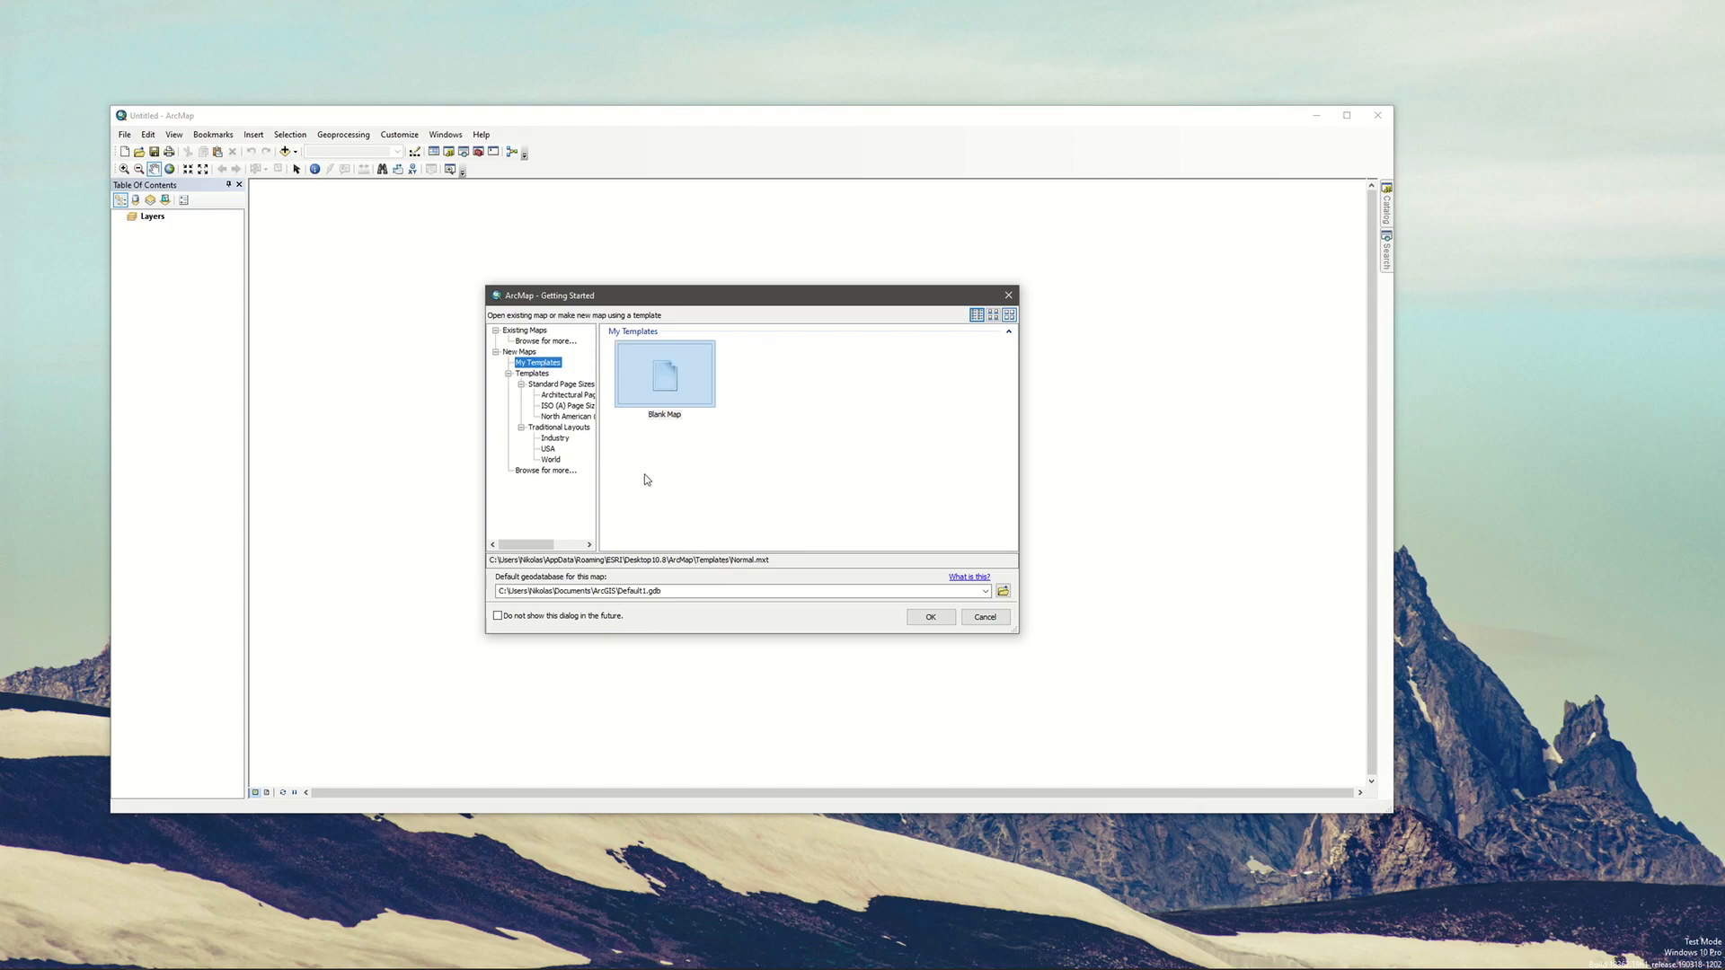
{"action": "left_click_drag", "start_coordinate": [626, 300], "coordinate": [597, 295]}
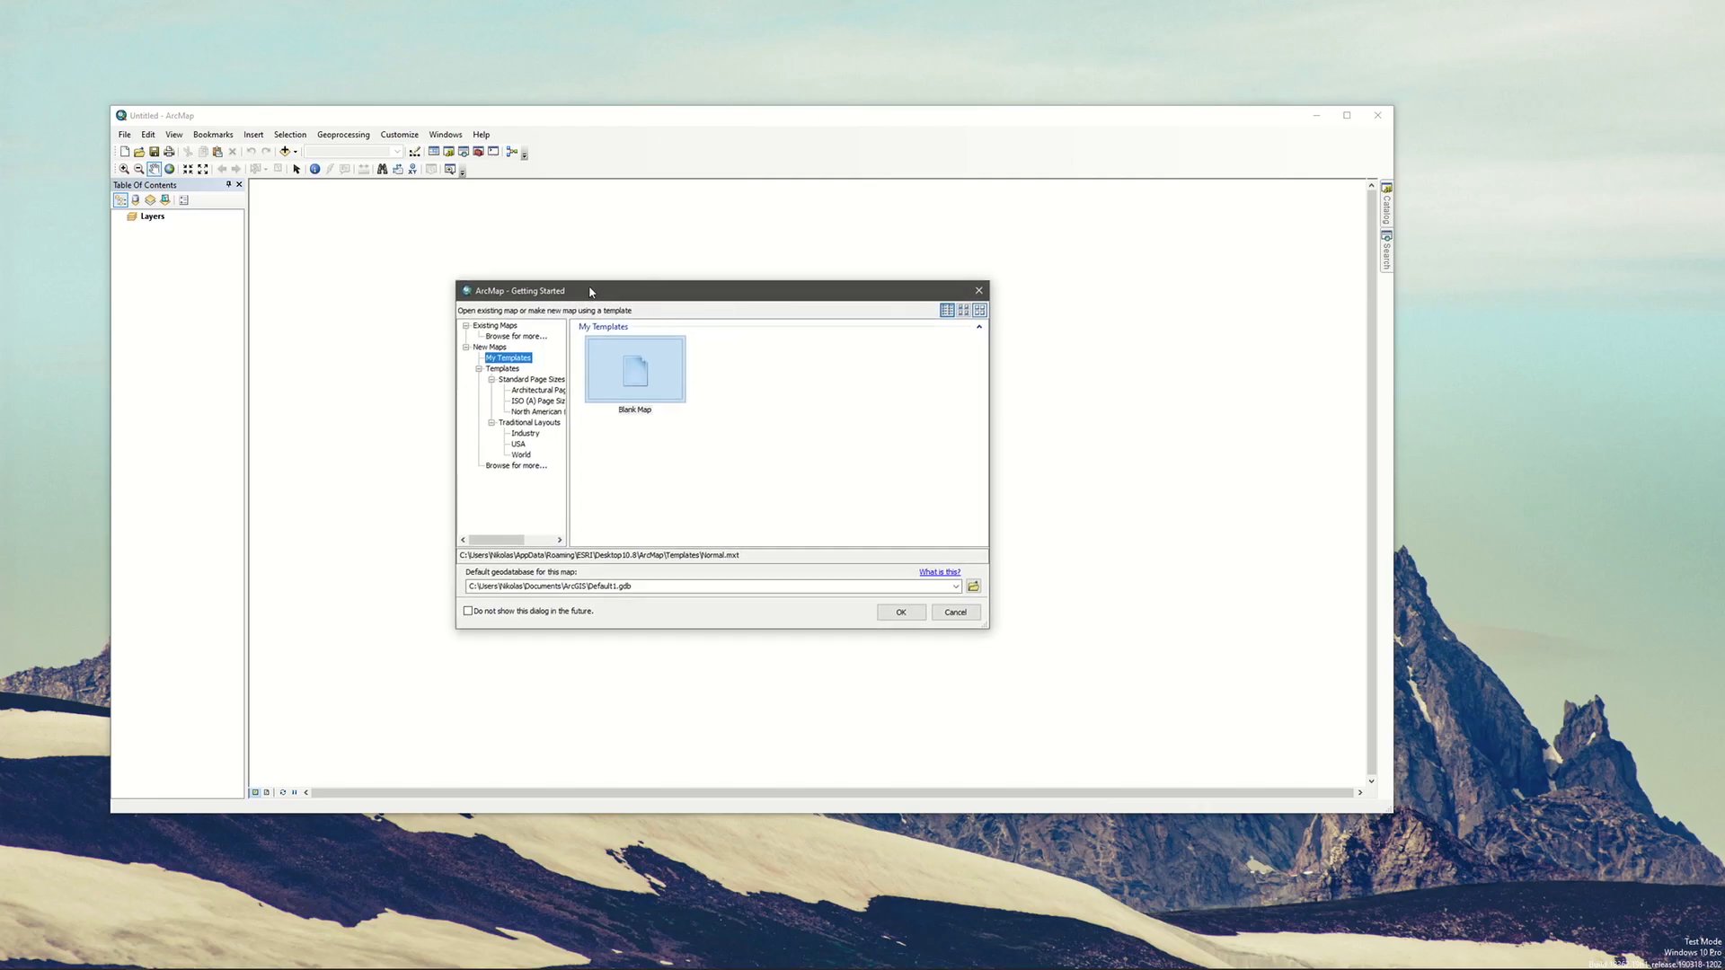